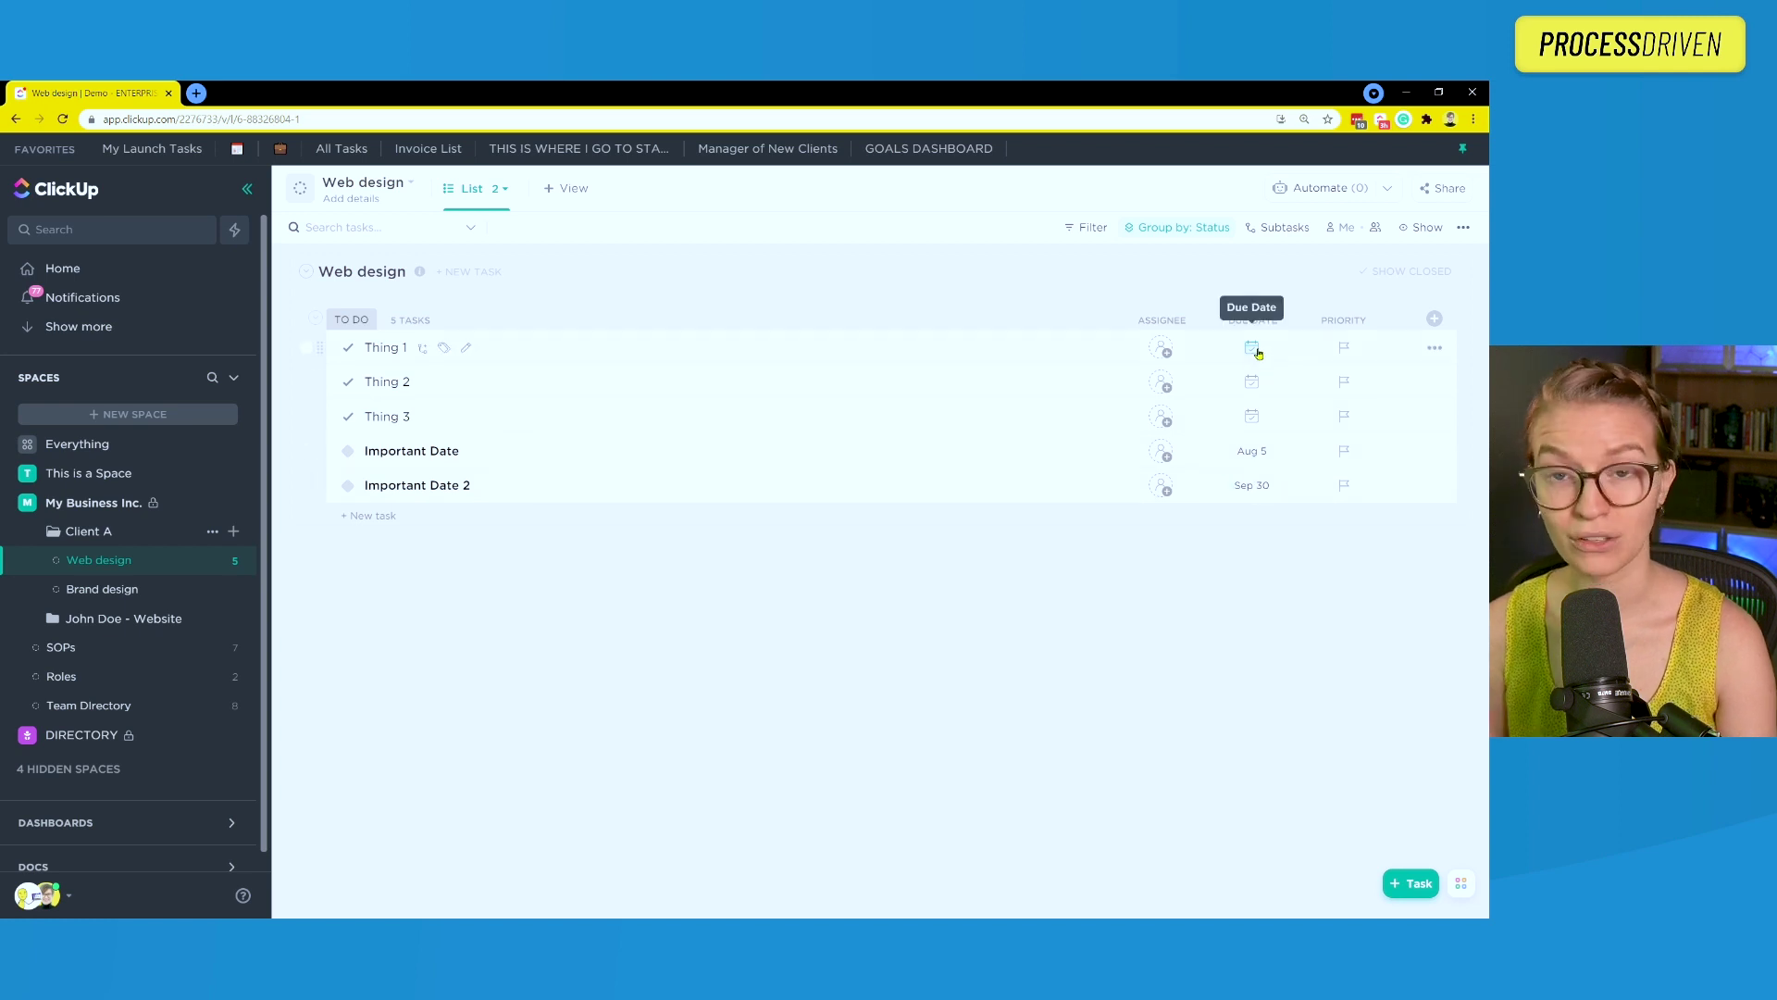
# - Show the hidden Start Date column in the Web design list
pyautogui.click(1433, 319)
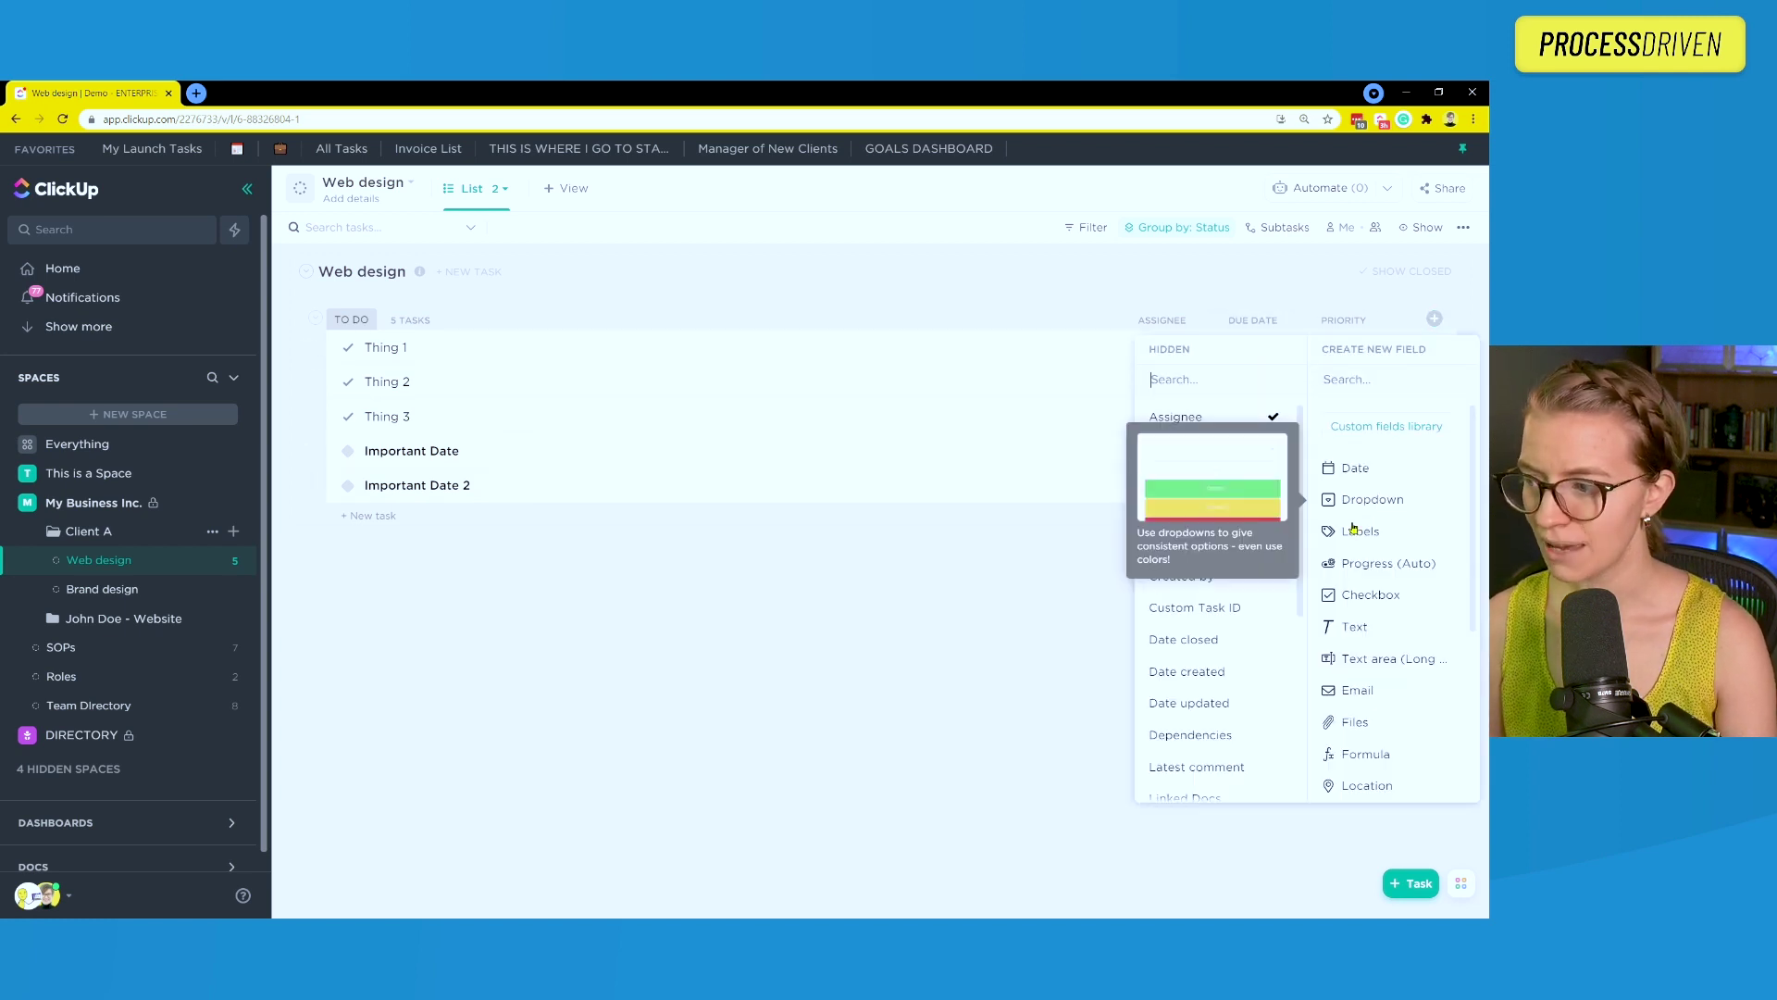
pyautogui.scroll(-3, 1352, 529)
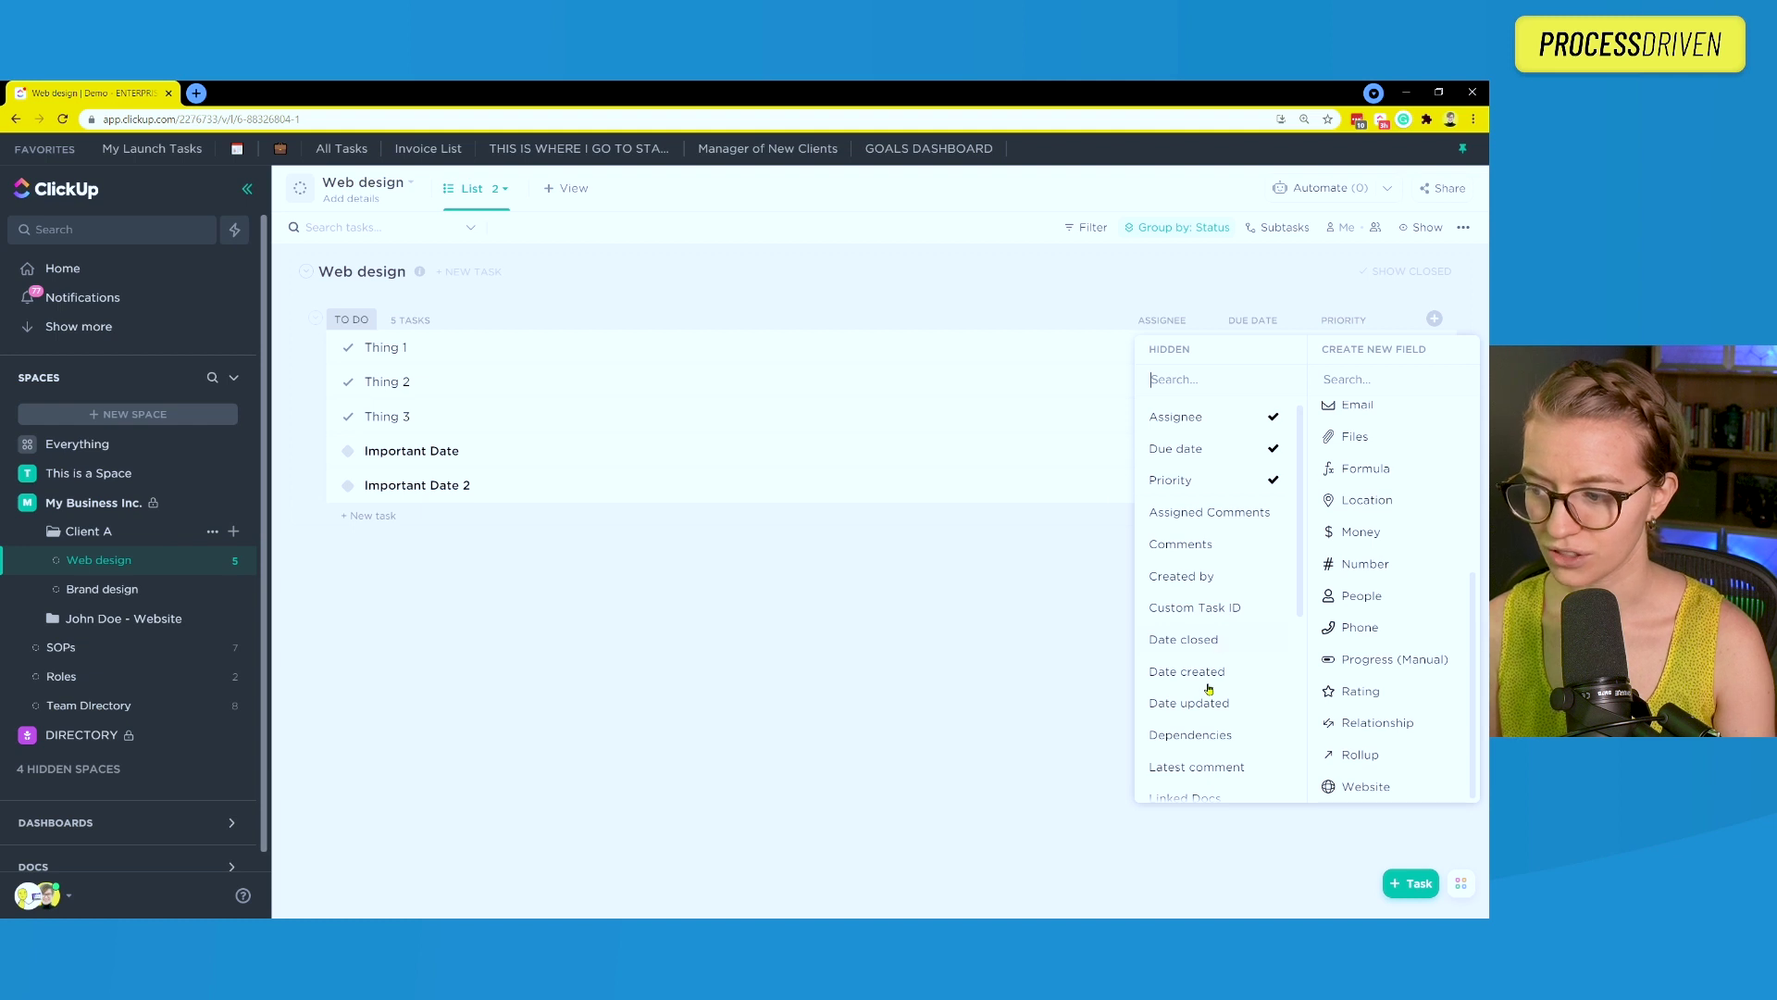
pyautogui.scroll(-3, 1205, 696)
pyautogui.click(1191, 629)
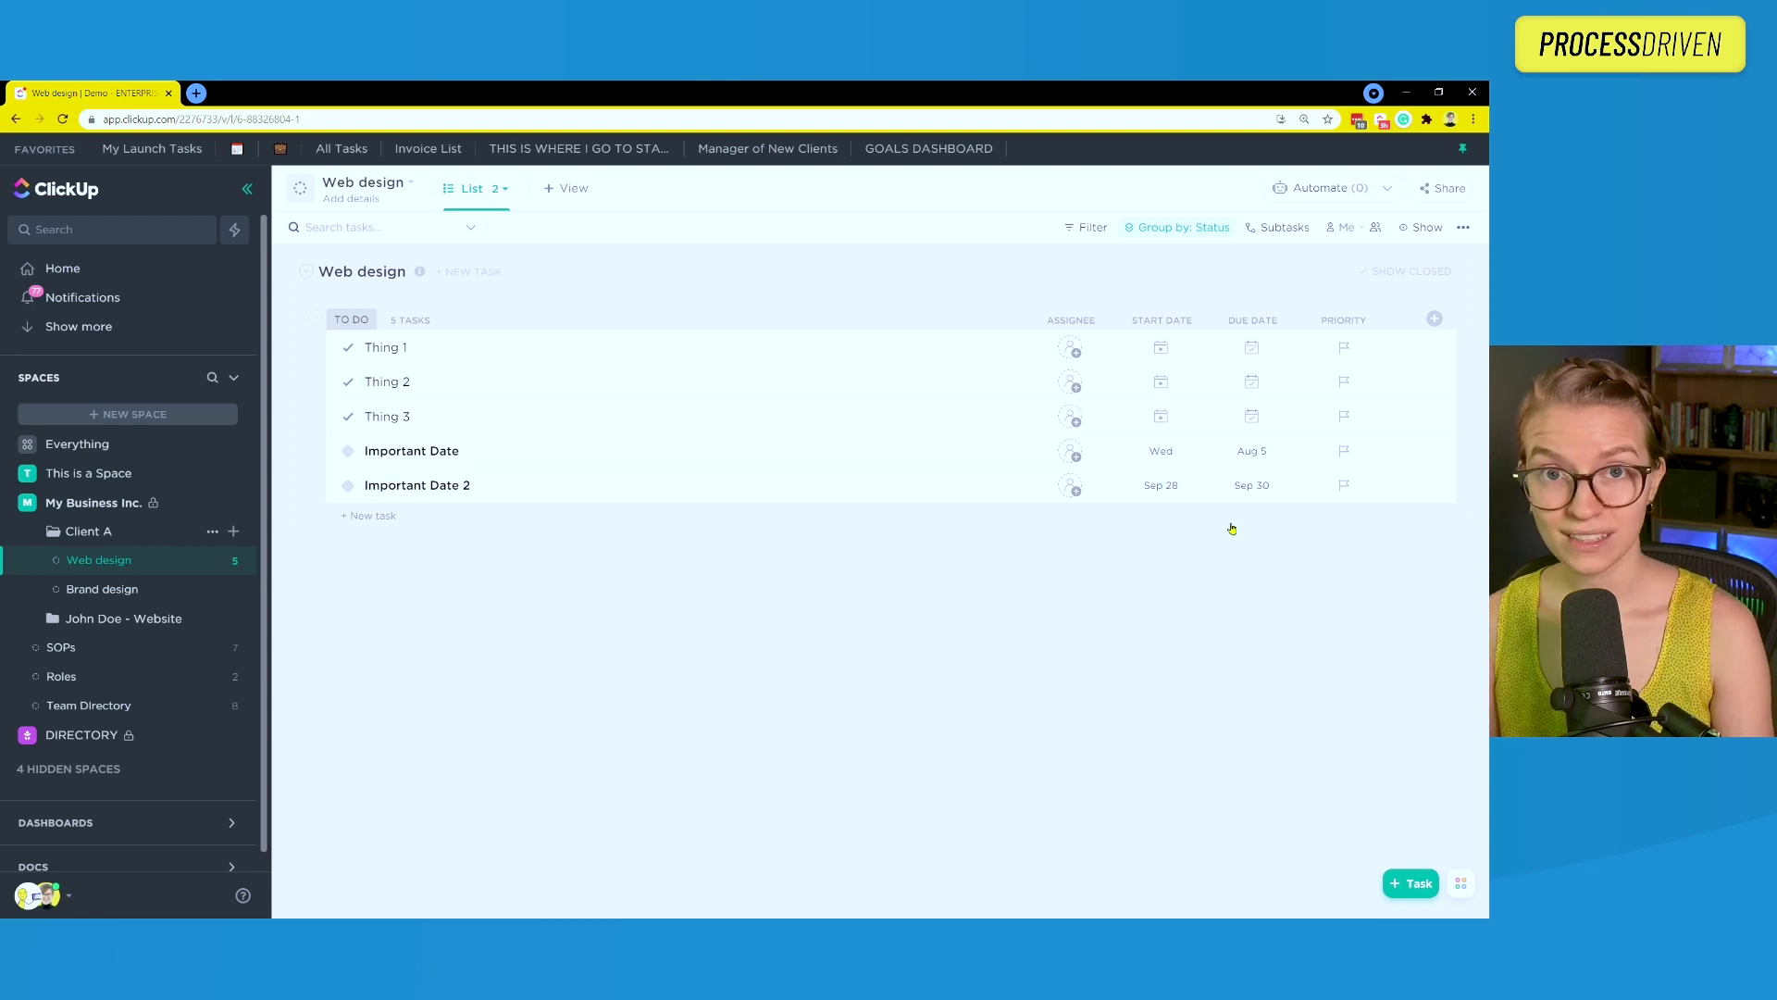
# - Add a new date field column named Publish Date
pyautogui.click(1434, 320)
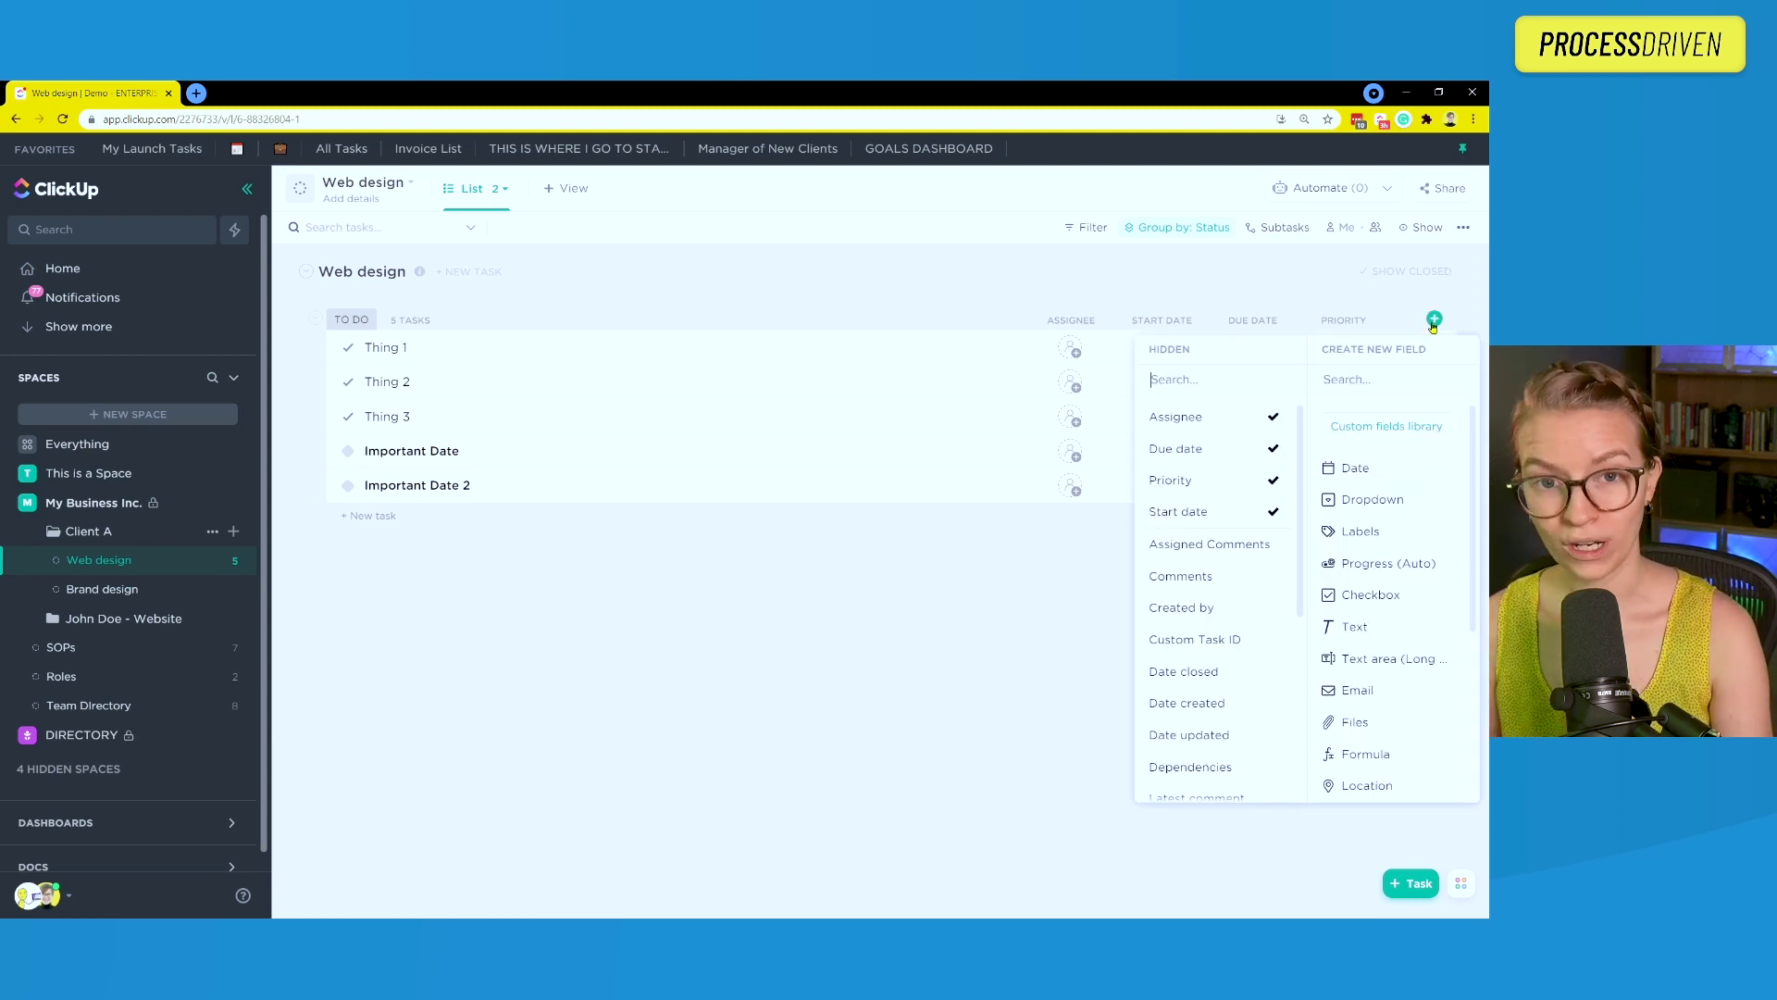
pyautogui.click(1378, 470)
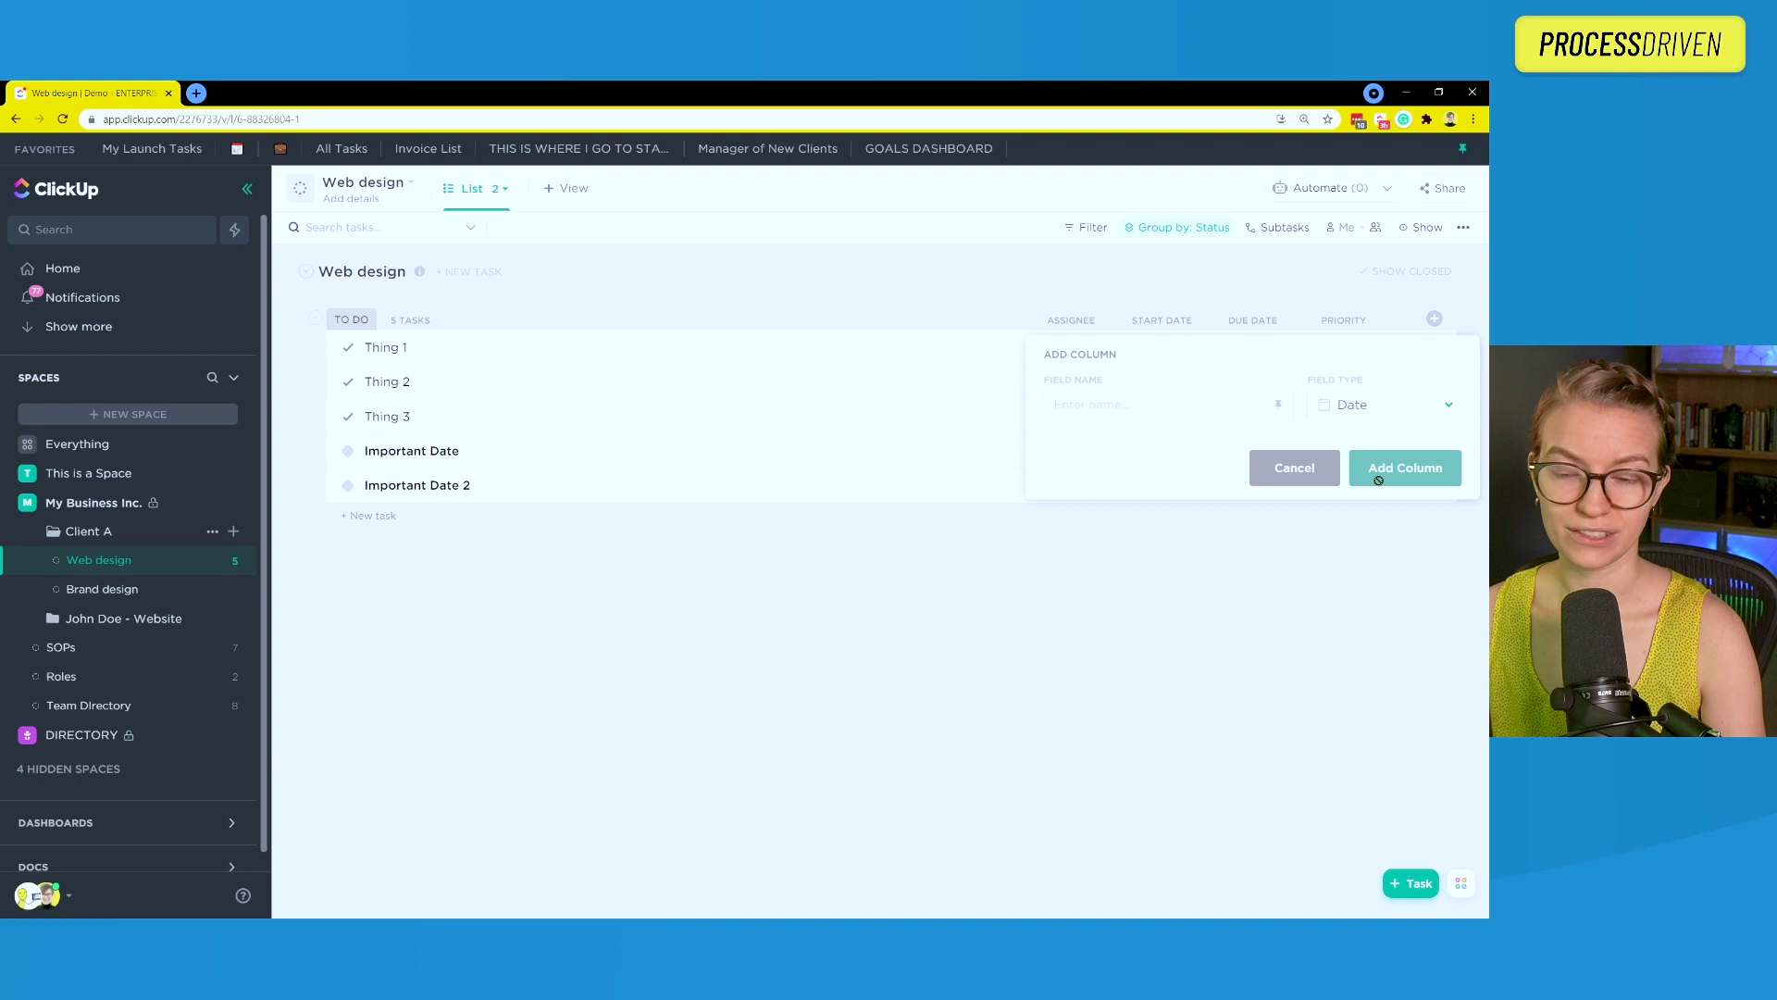
pyautogui.write('Publish Date')
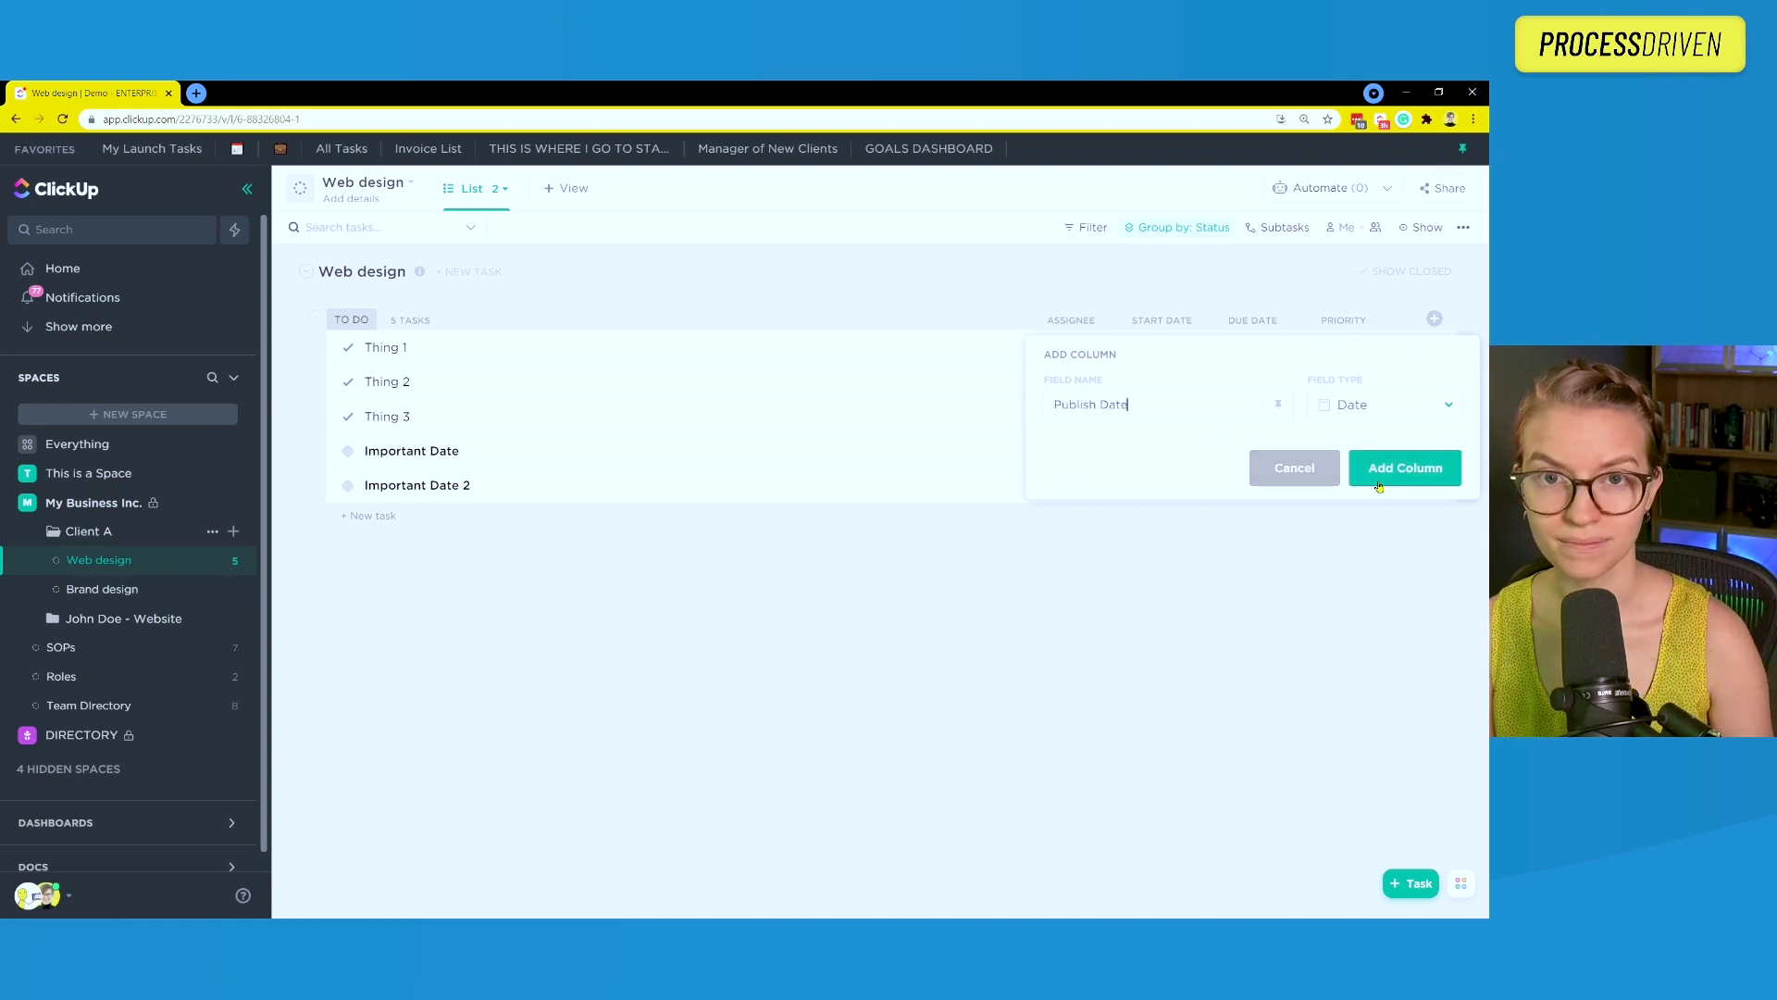
pyautogui.click(1379, 486)
# - Set Publish Date to Aug 13 for Important Date and Oct 2 for Important Date 2
pyautogui.click(1343, 451)
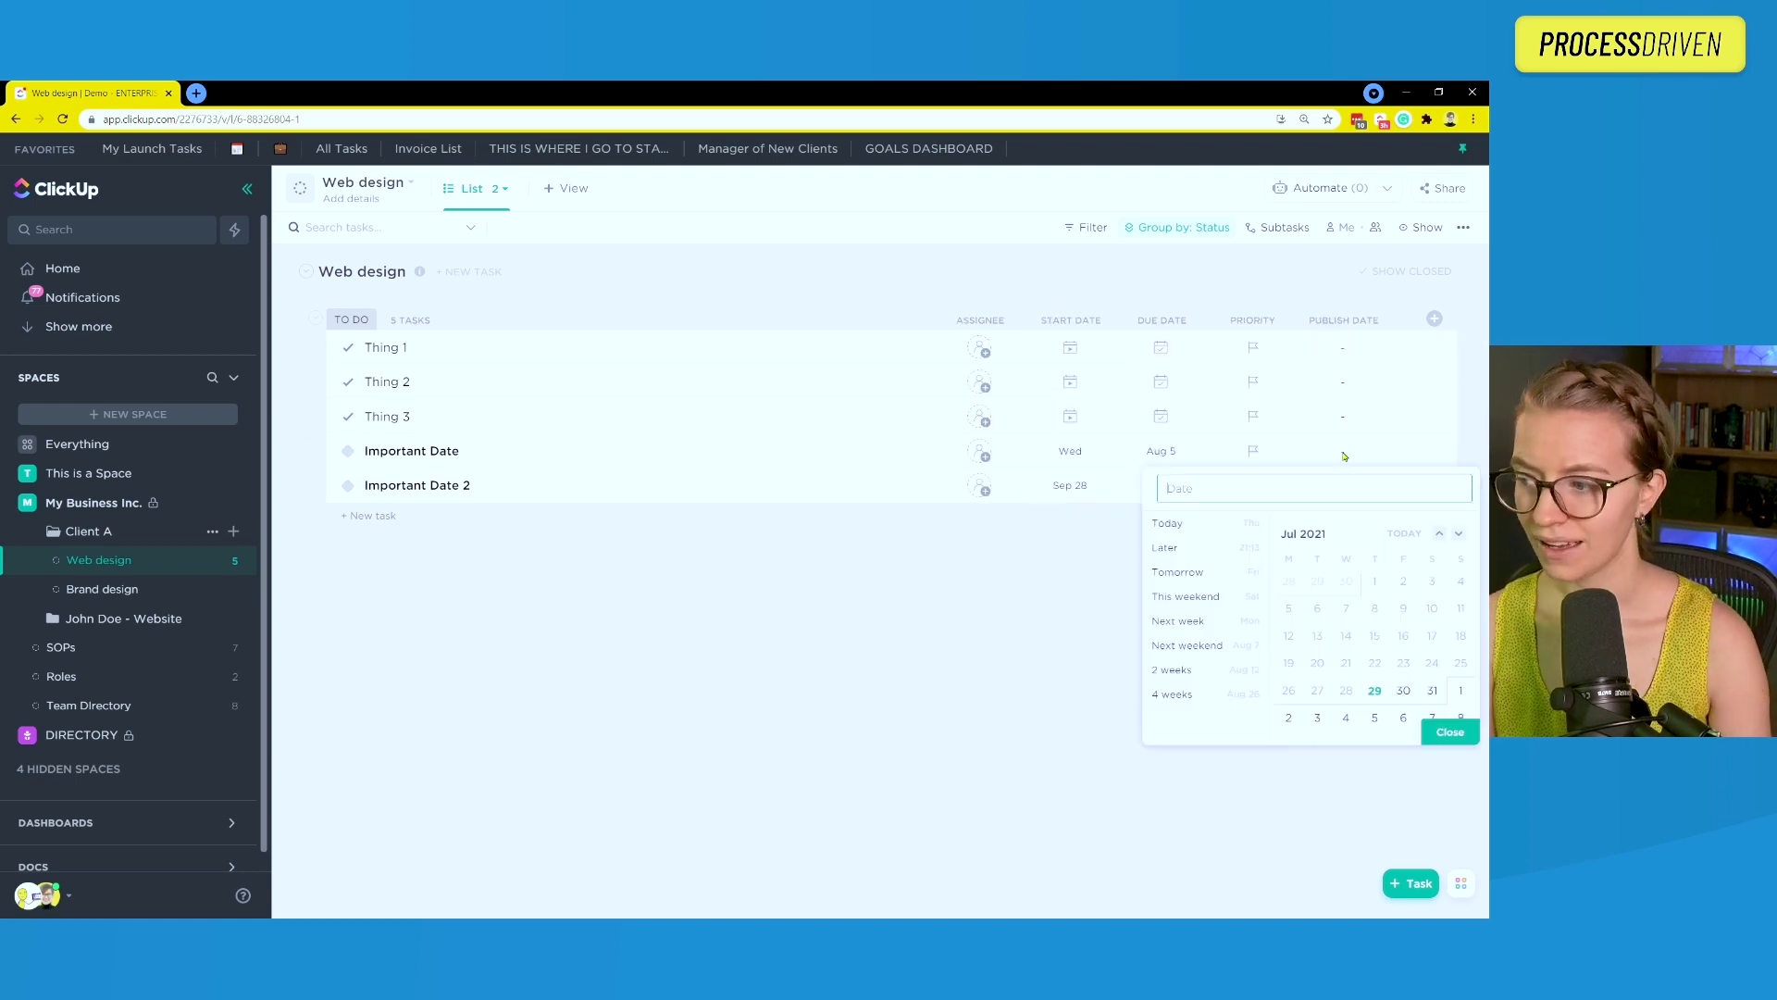
pyautogui.click(1403, 636)
pyautogui.click(1343, 485)
pyautogui.click(1460, 568)
pyautogui.click(1460, 568)
pyautogui.click(1431, 615)
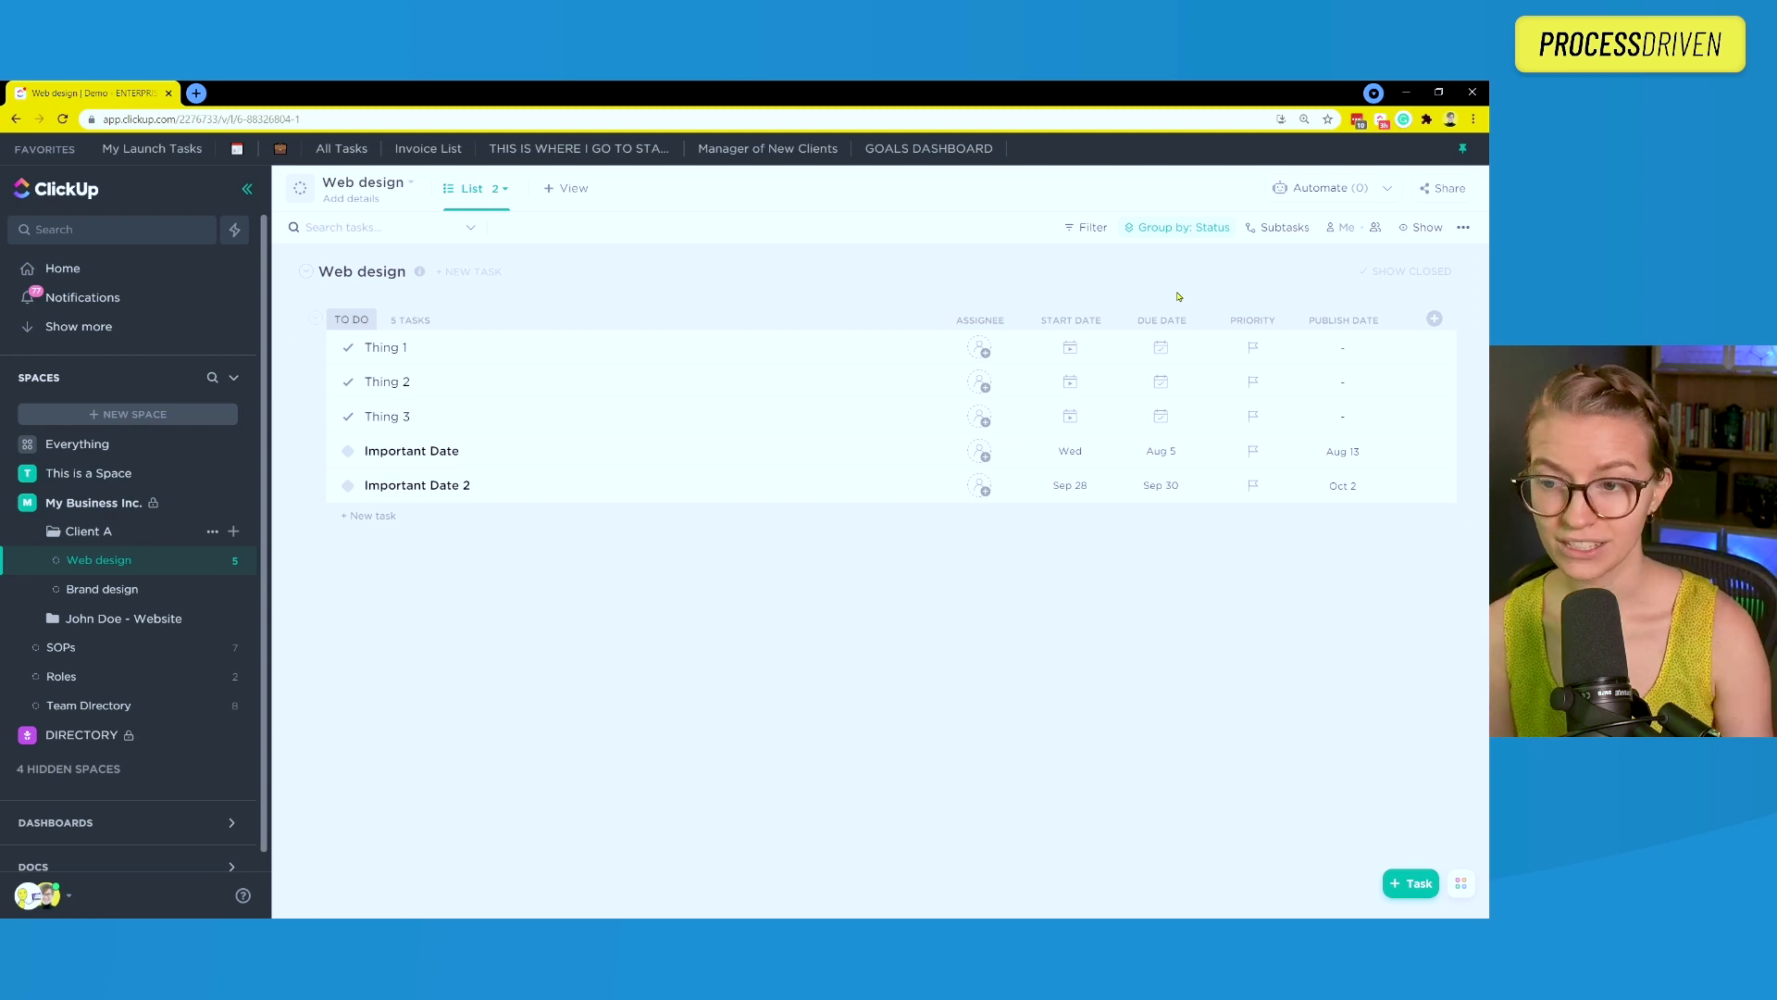
# - Add a Calendar view named 'Test' and advance it to August 2021
pyautogui.click(574, 189)
pyautogui.click(635, 345)
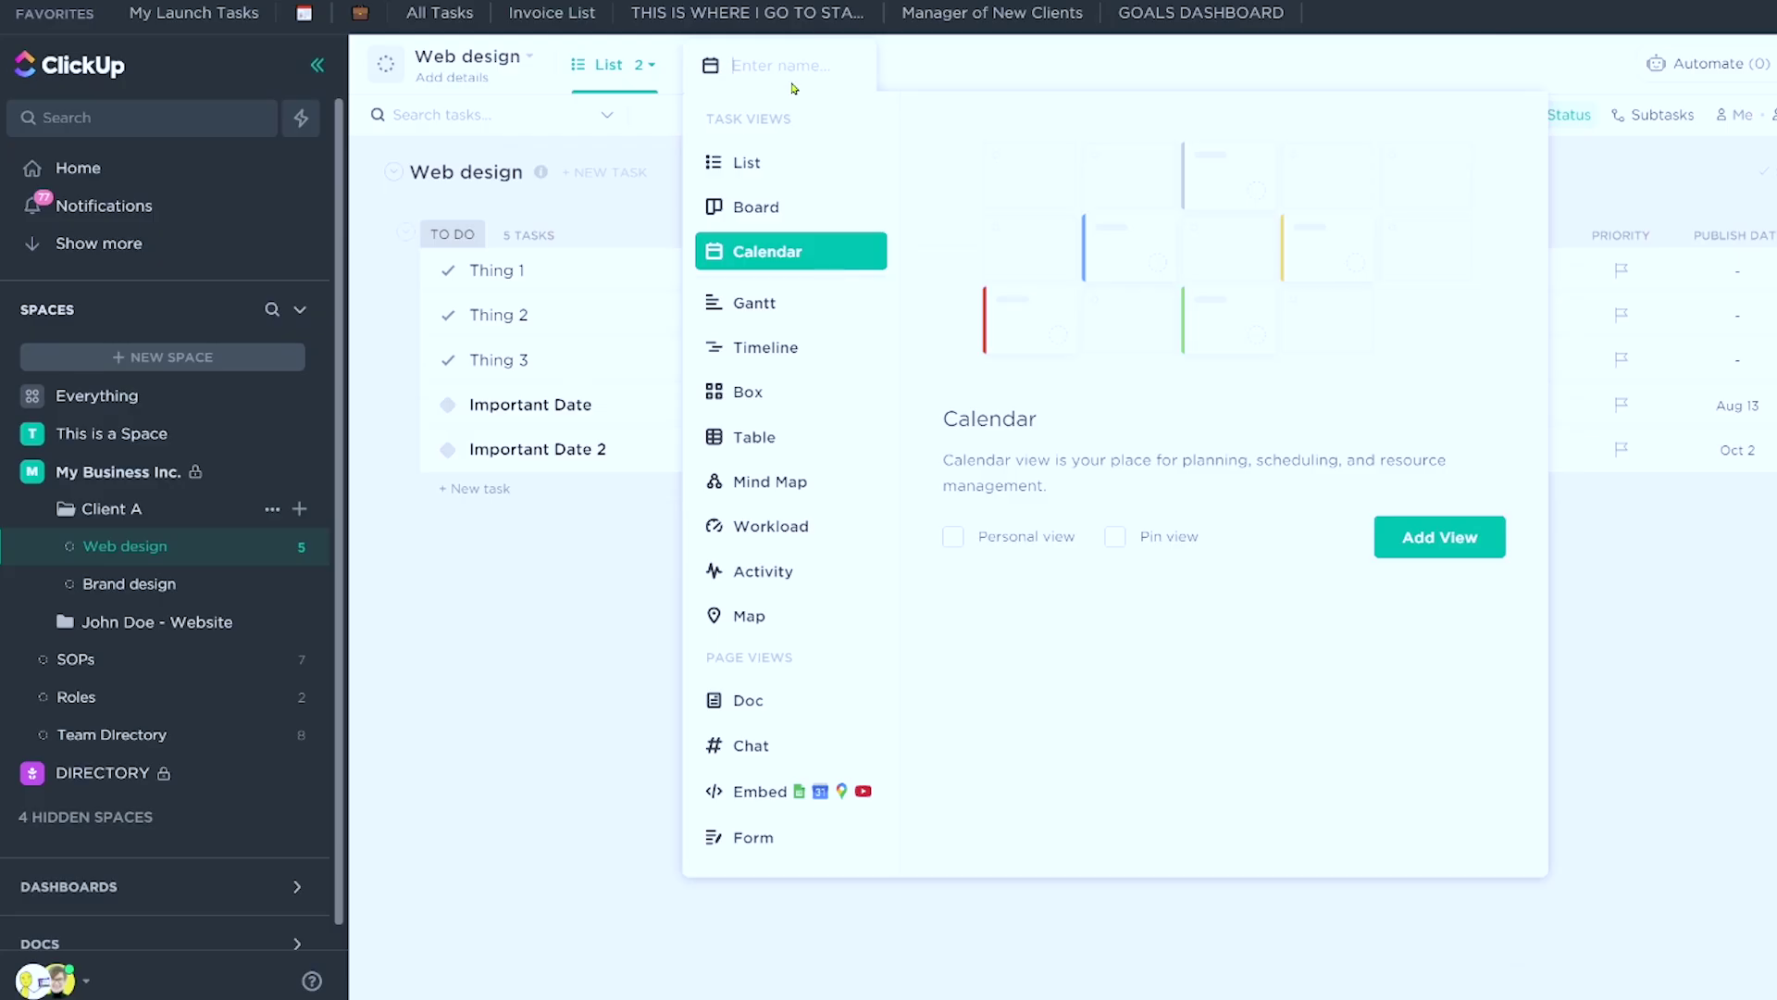
pyautogui.write('Test')
pyautogui.press('Return')
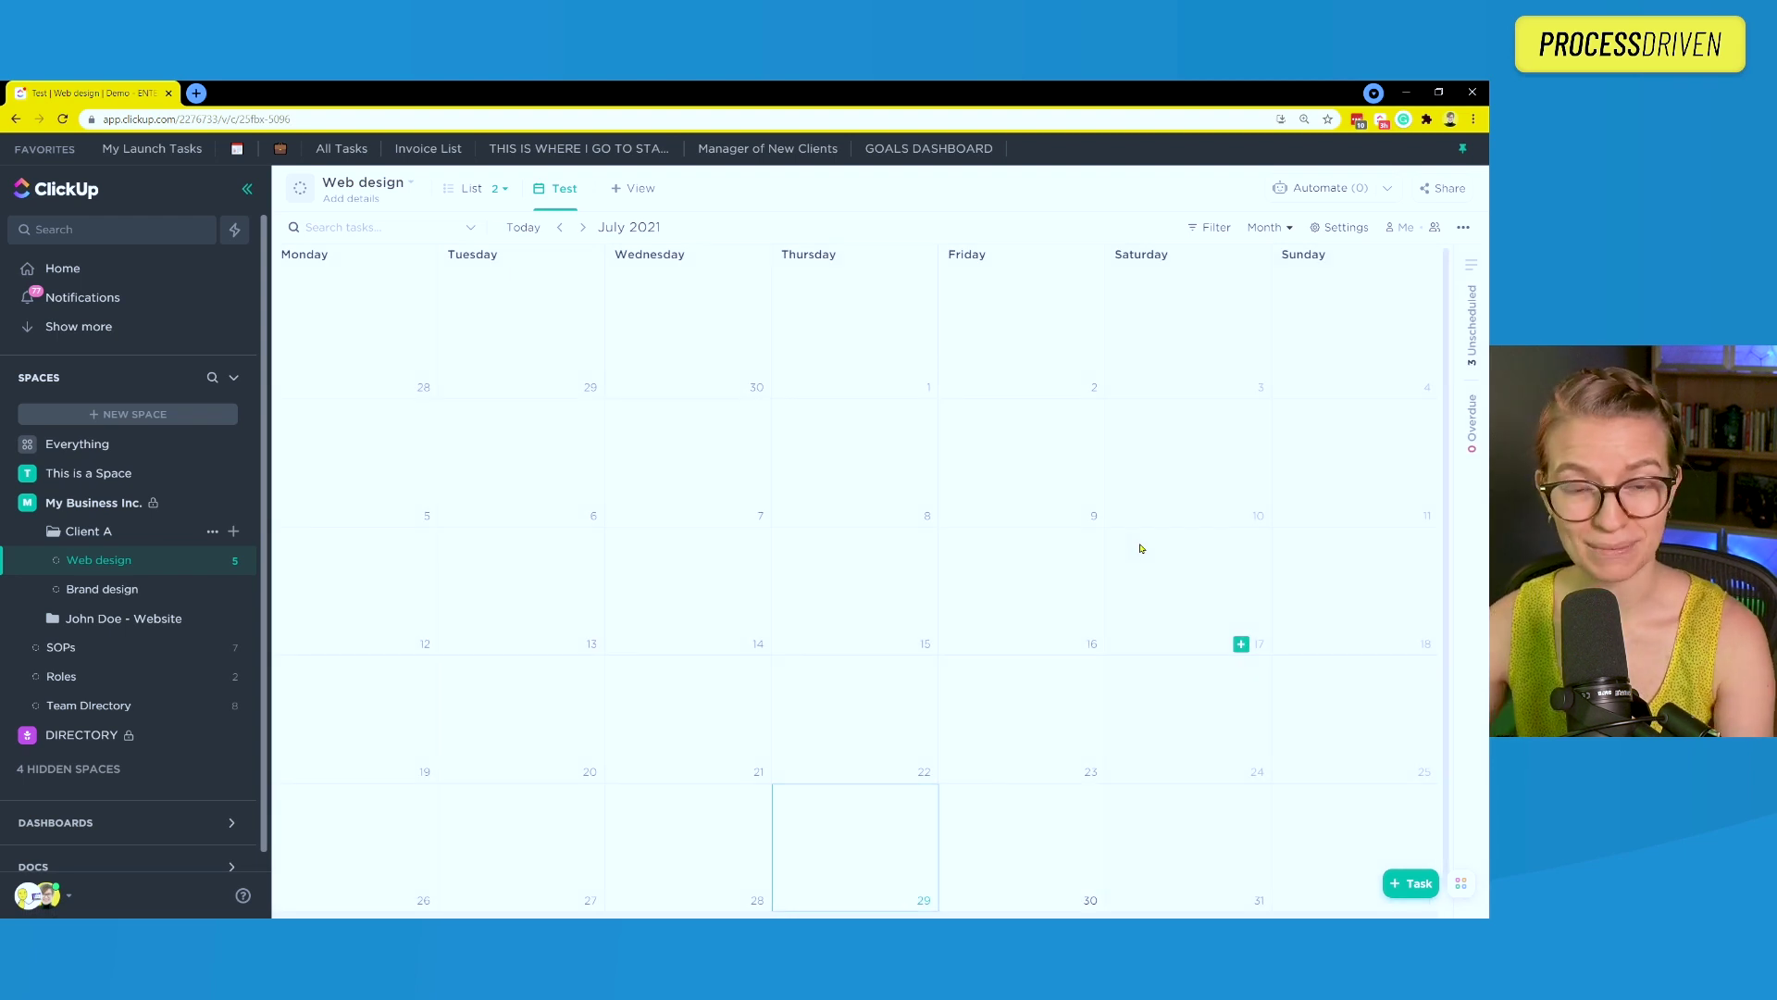
pyautogui.click(580, 228)
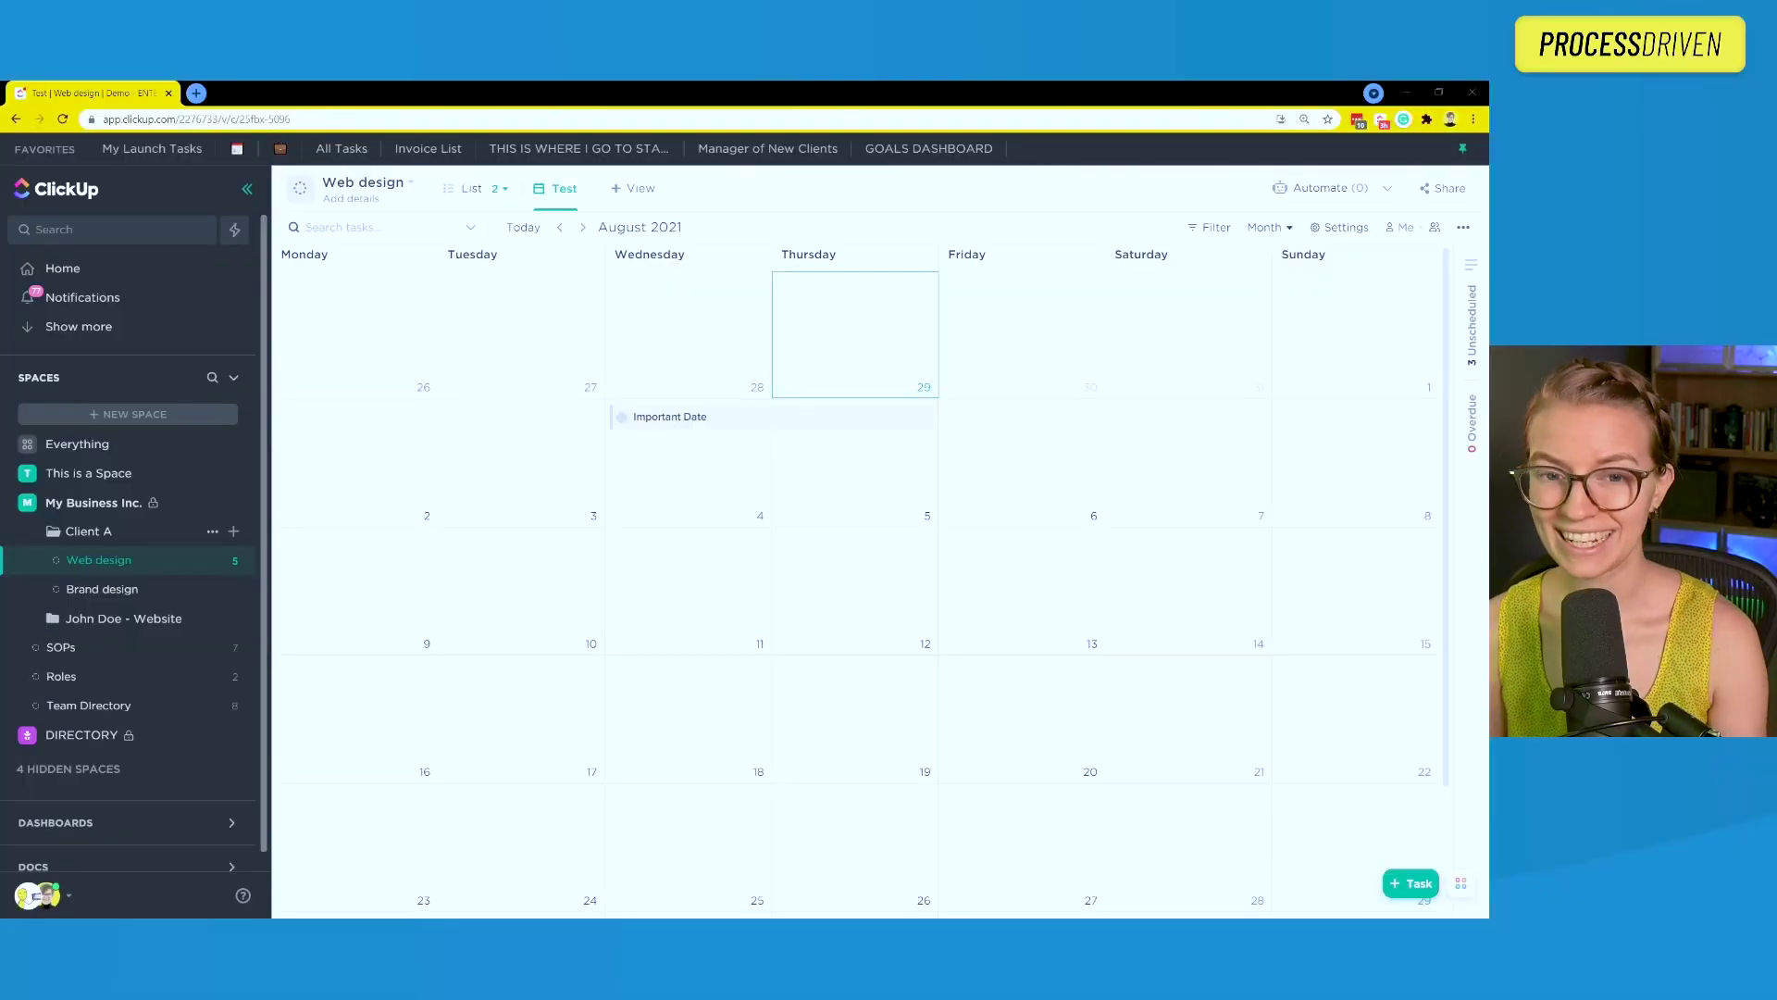
# - Enable the Publish Date custom field in the Test calendar's settings and save the view
pyautogui.click(1340, 228)
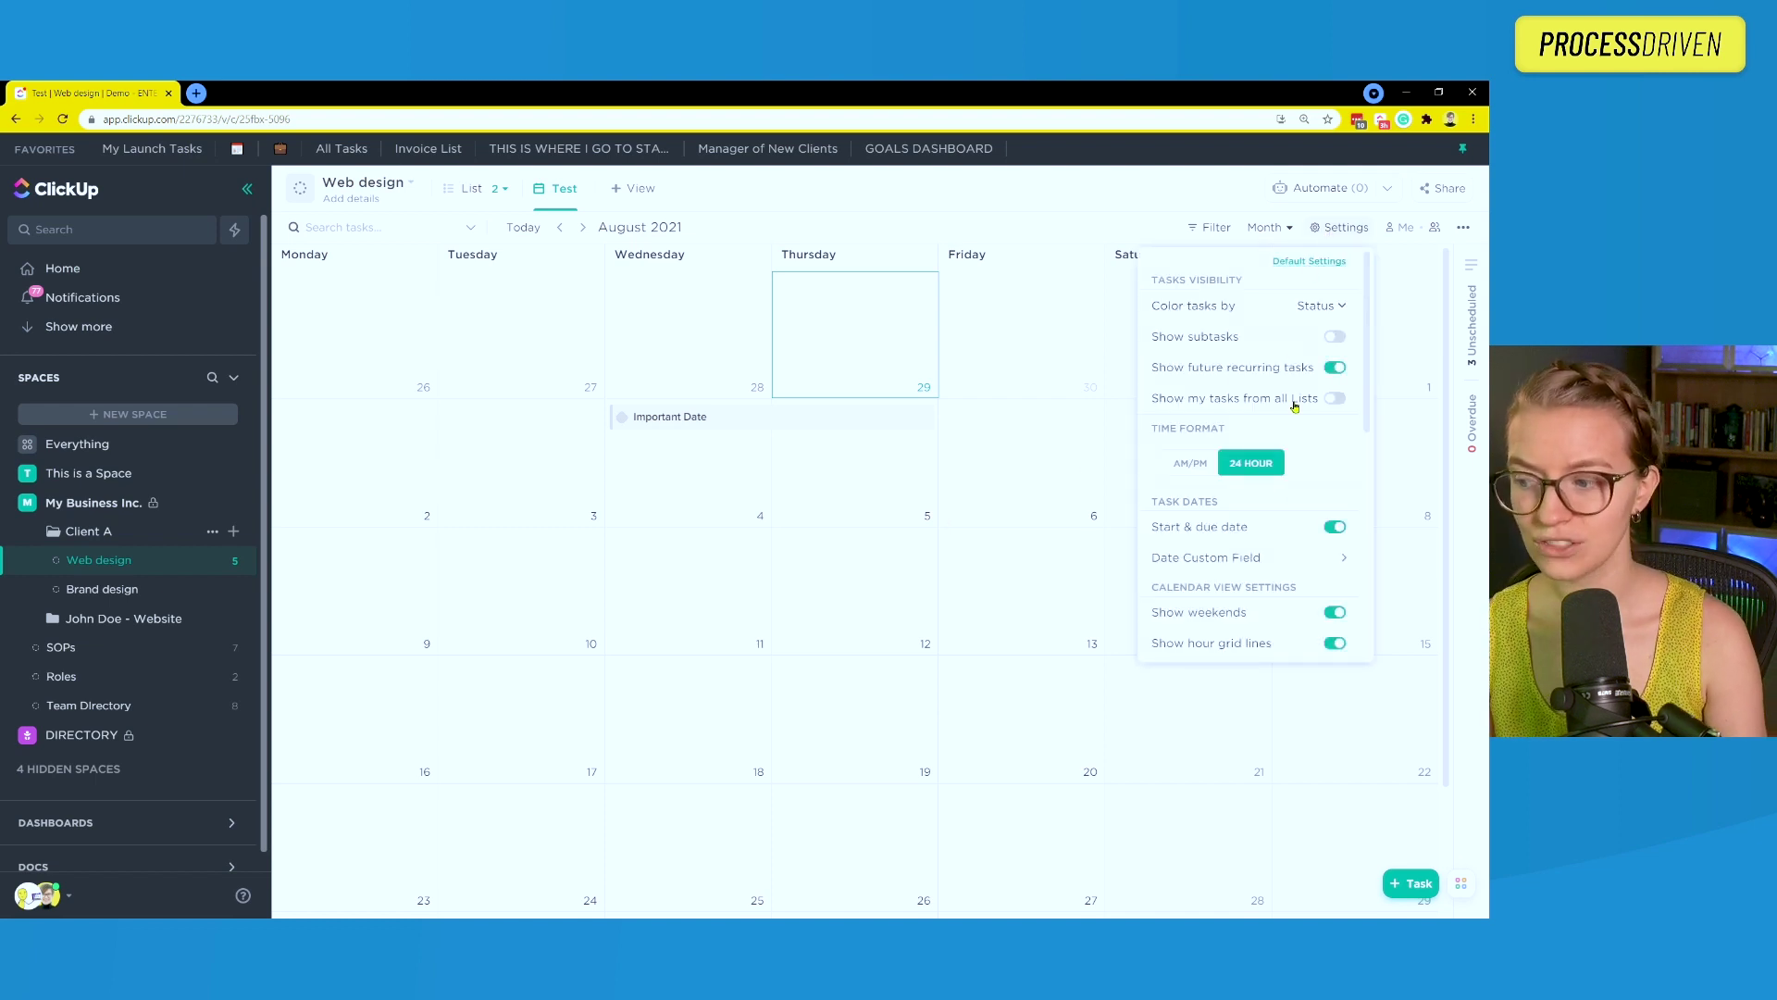
pyautogui.click(1233, 561)
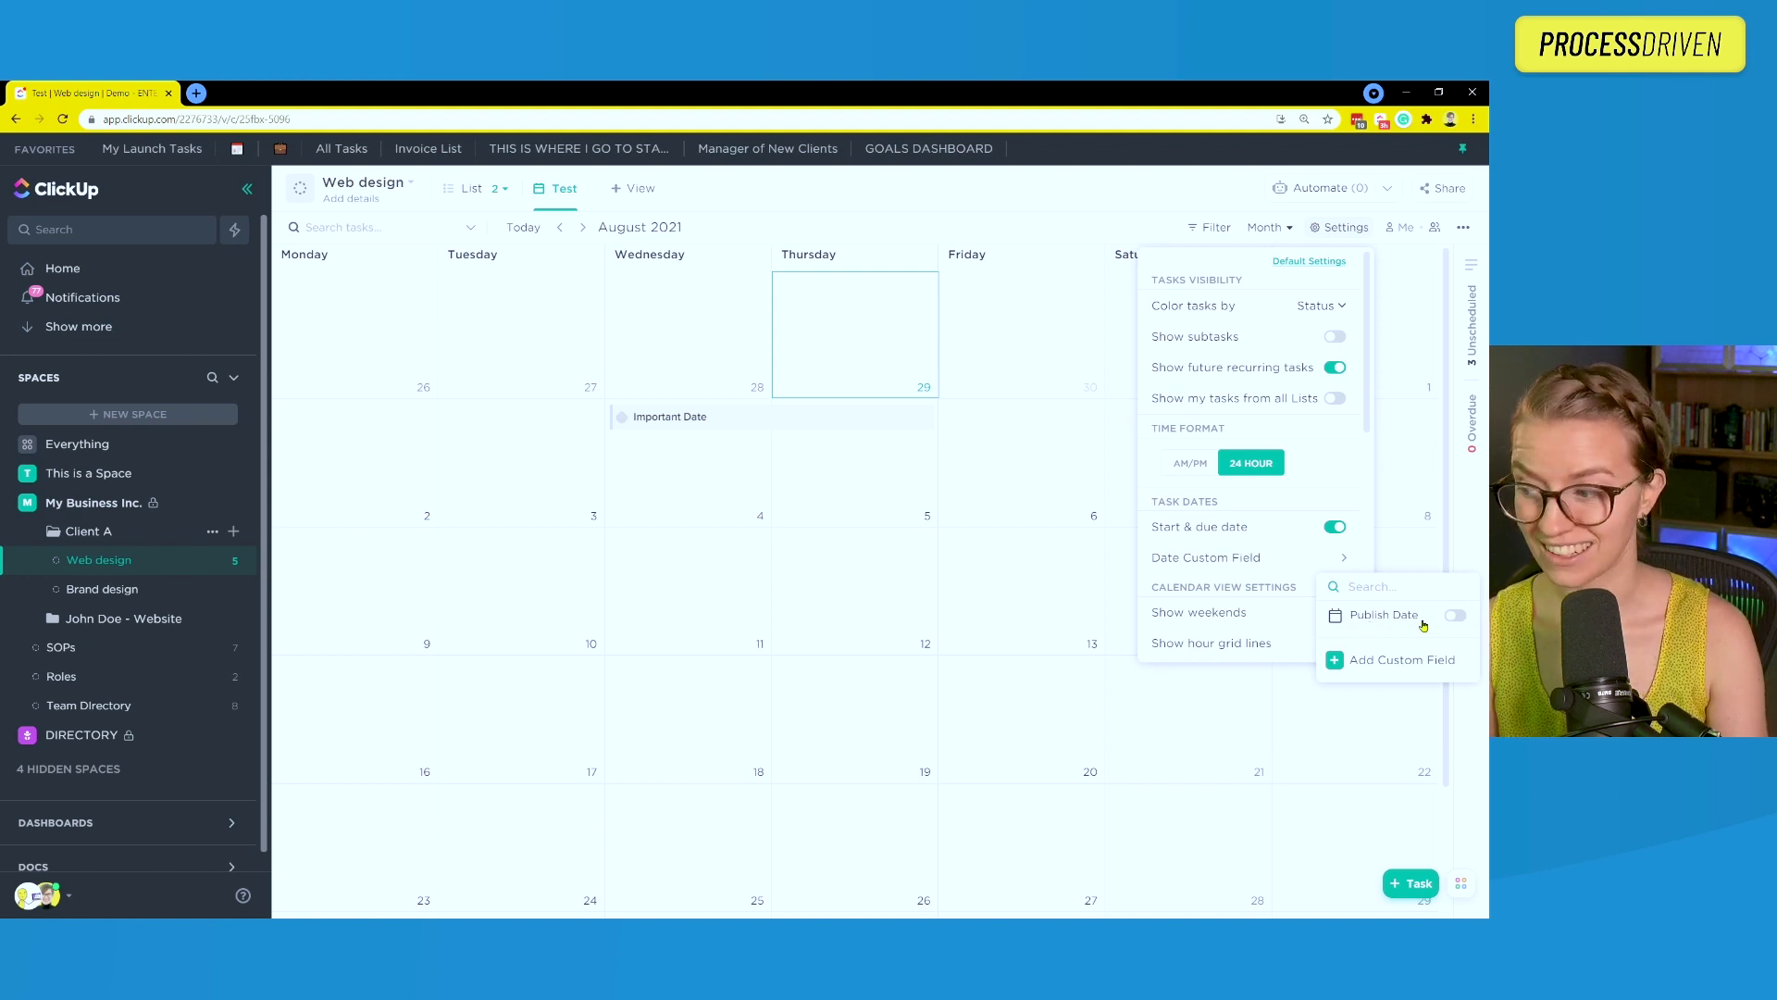
pyautogui.click(1458, 617)
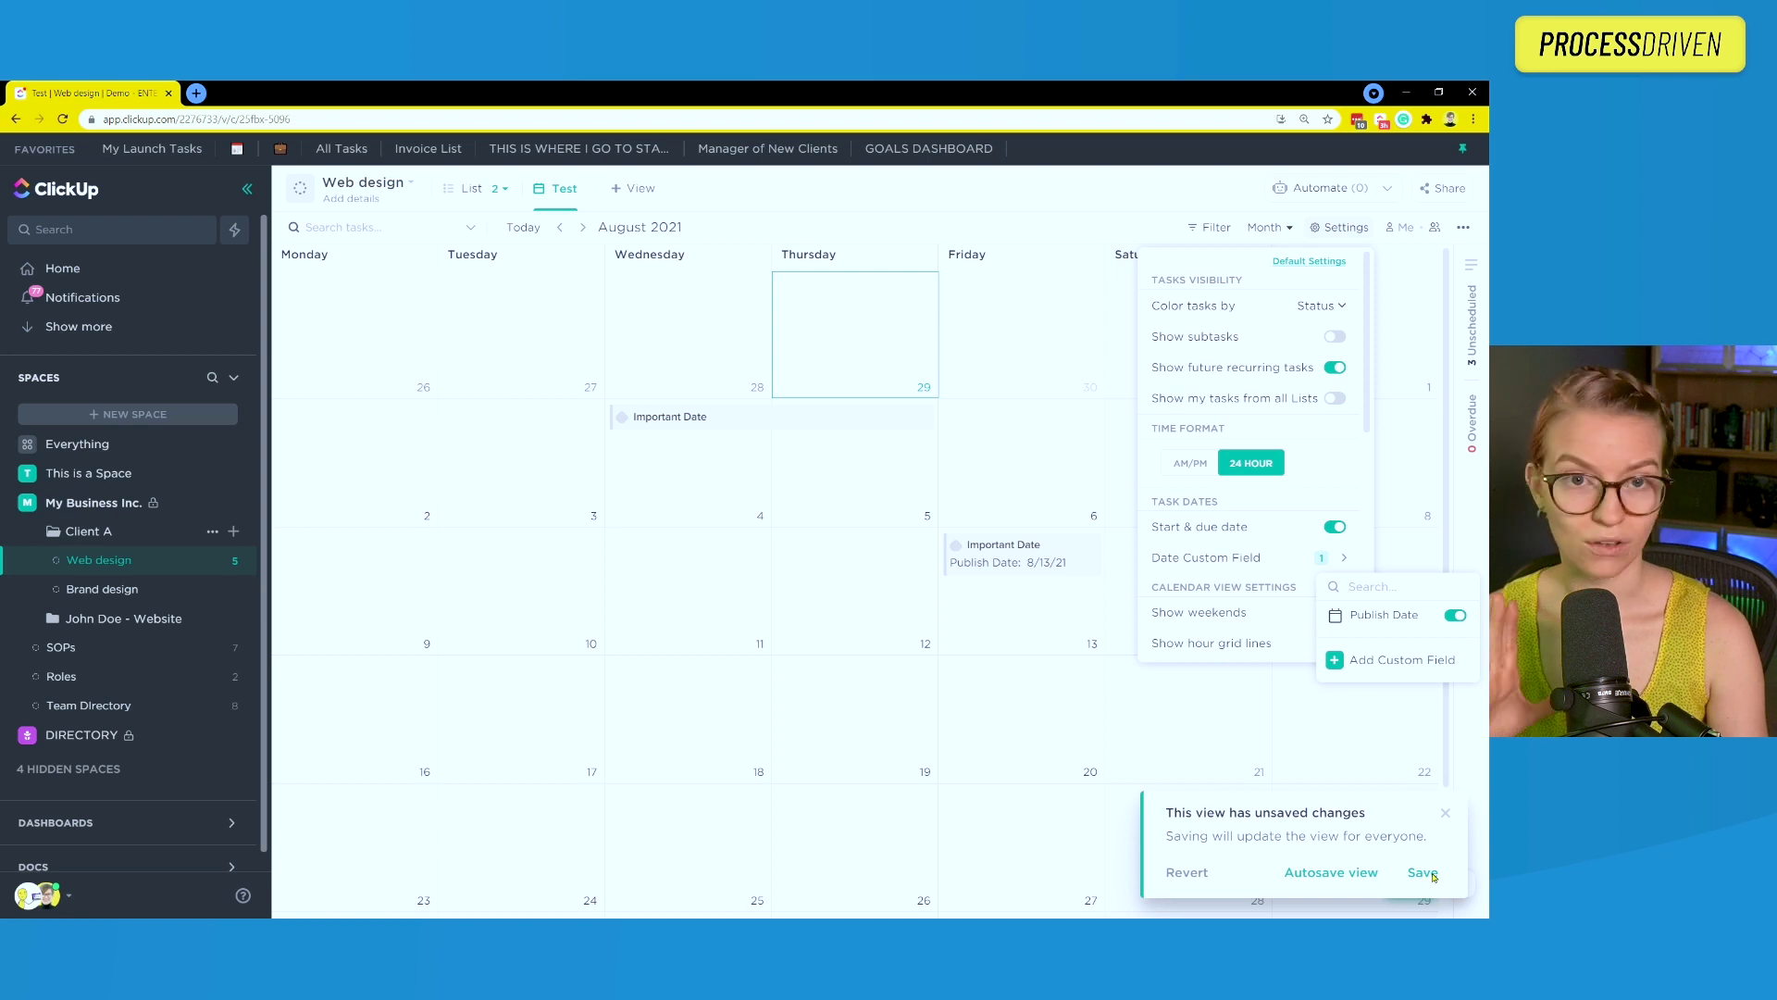
pyautogui.click(1423, 871)
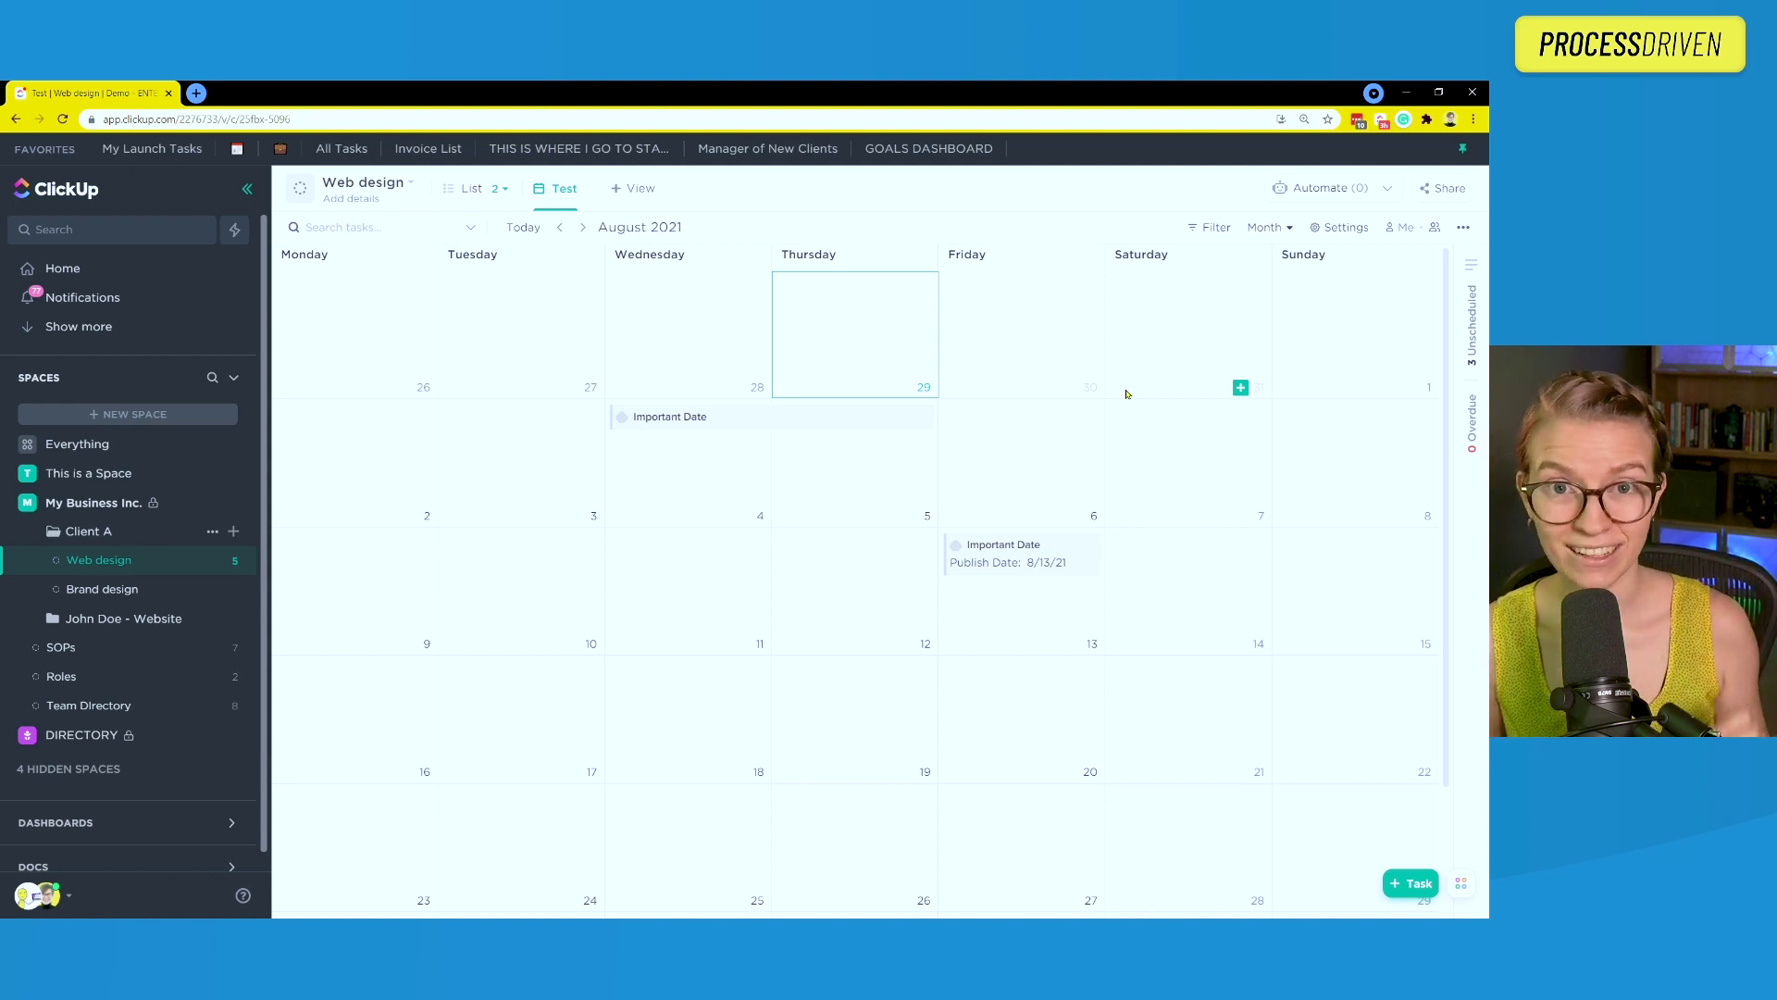
# - Turn off Start & due date placement in the calendar settings
pyautogui.click(1342, 227)
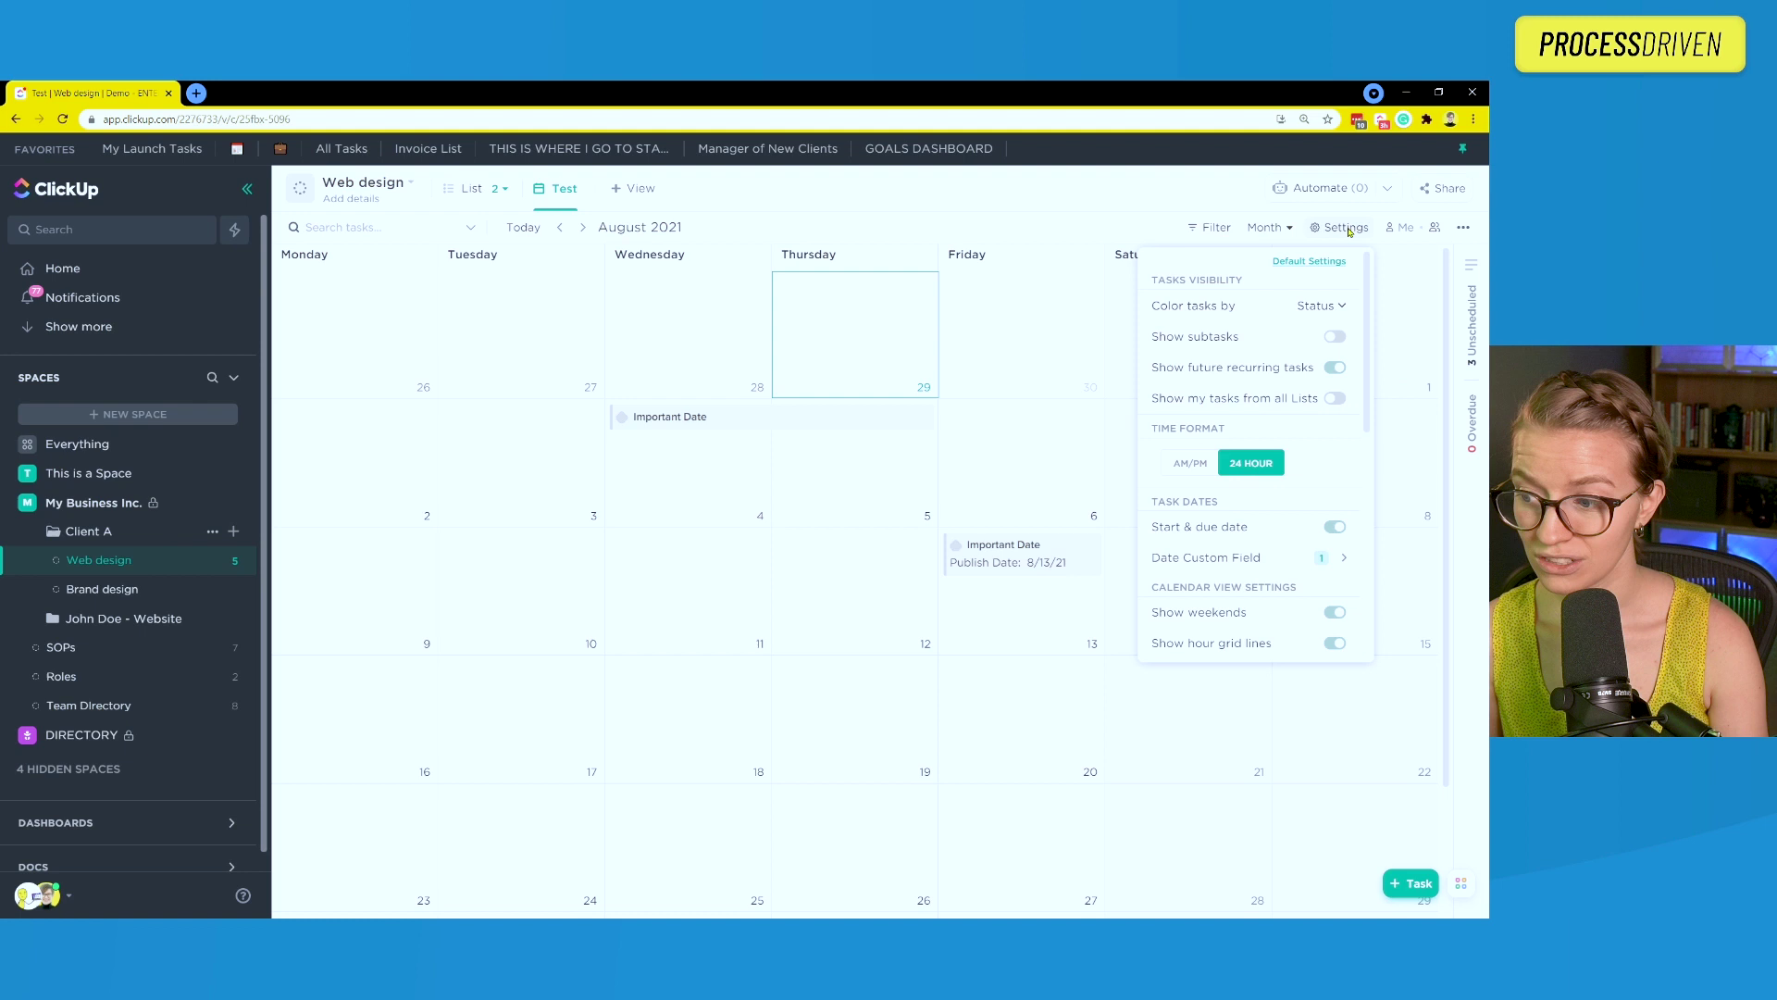
pyautogui.click(1336, 527)
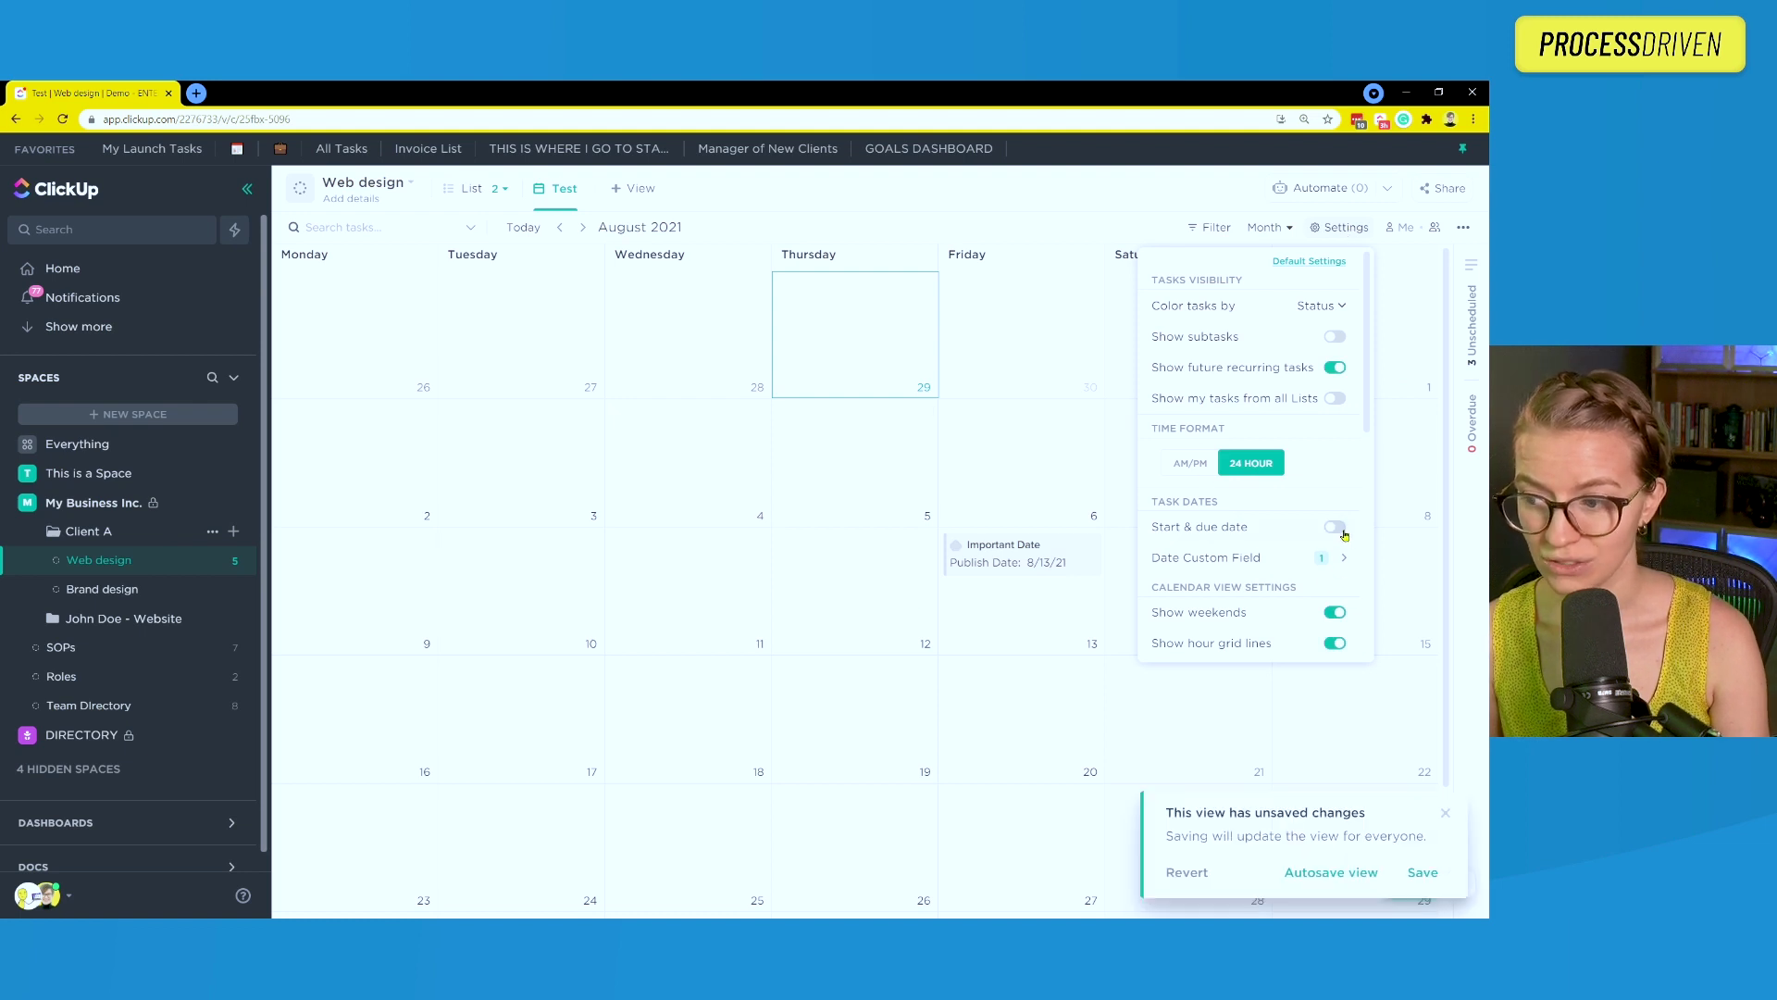
pyautogui.click(540, 201)
# - Rename the Test view to 'Publishing Dates'
pyautogui.click(540, 202)
pyautogui.click(635, 294)
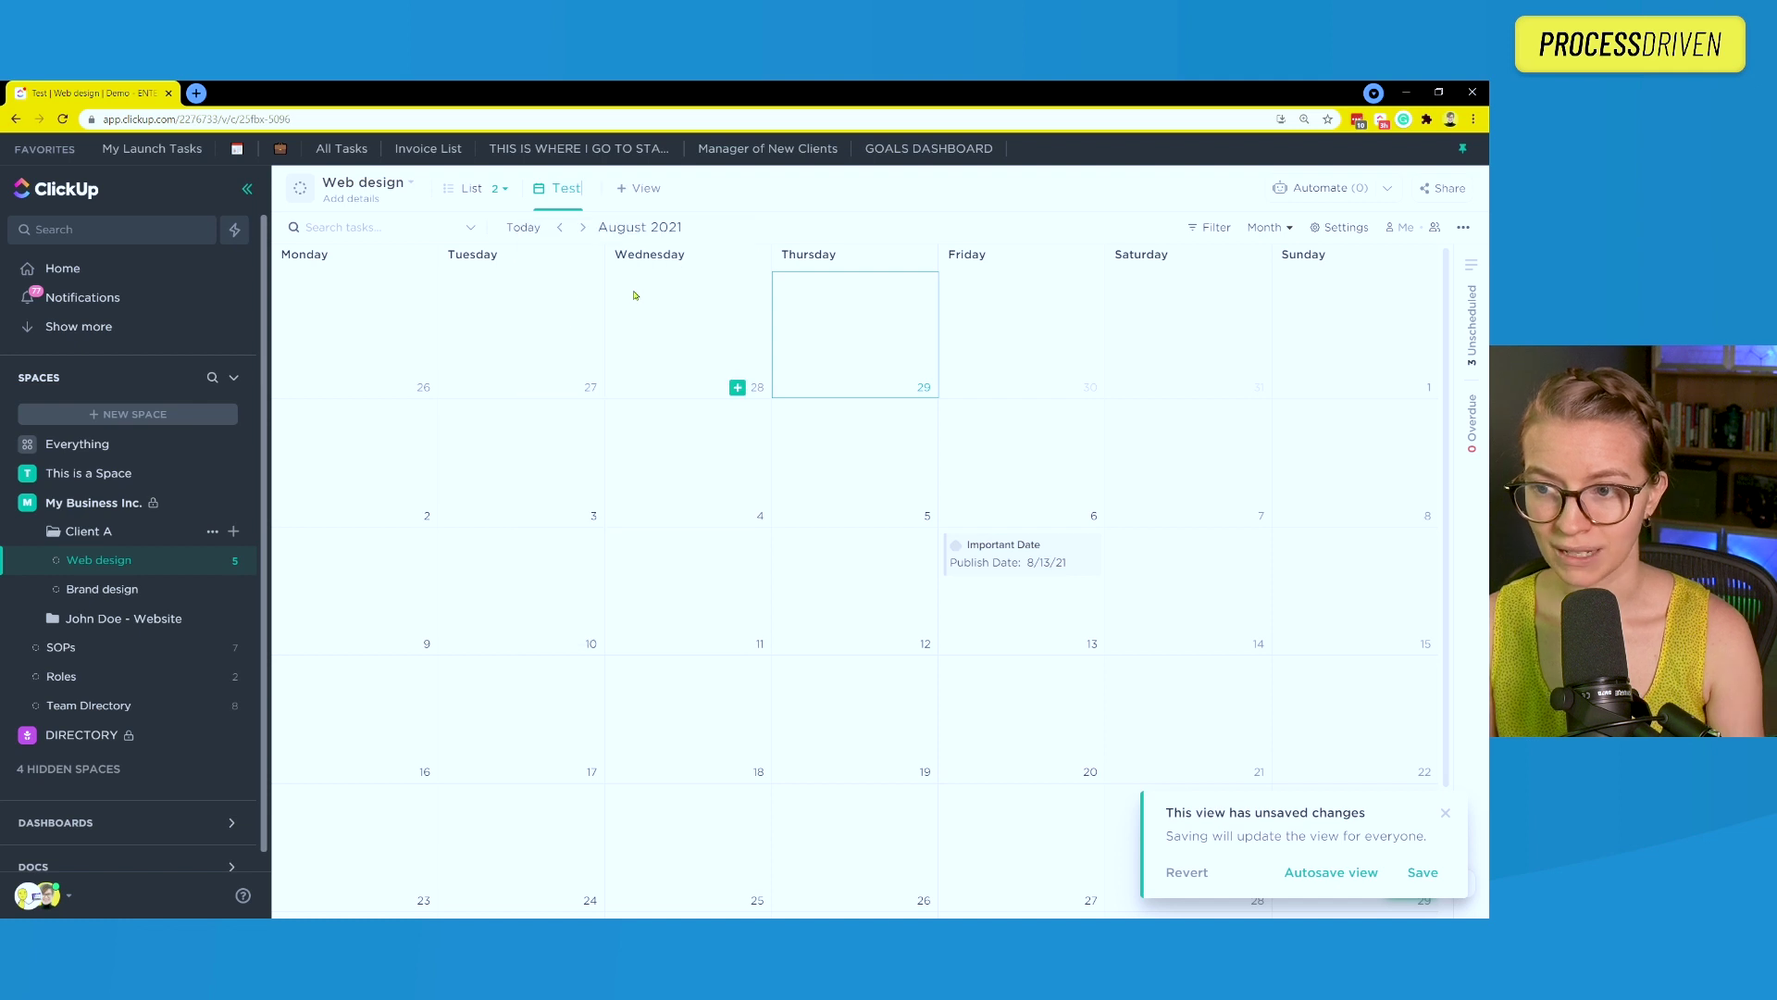
pyautogui.hotkey('ctrl', 'a')
pyautogui.write('Publishing Da')
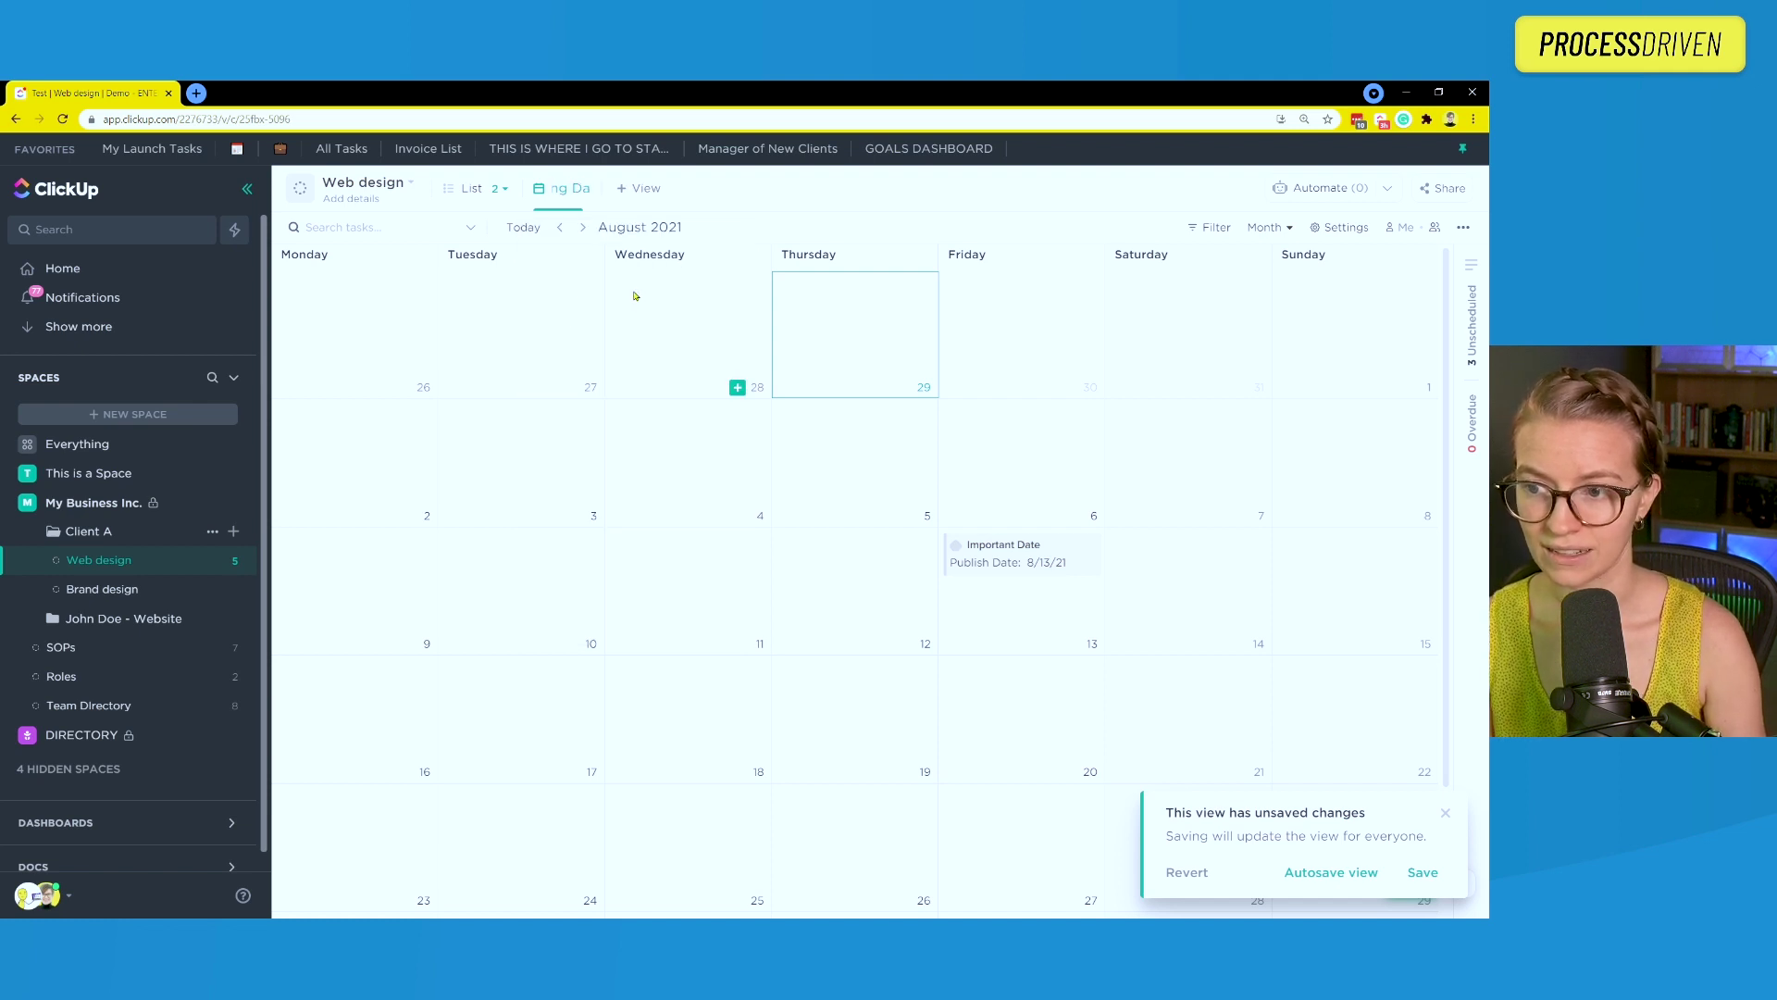
pyautogui.write('tes')
pyautogui.press('Return')
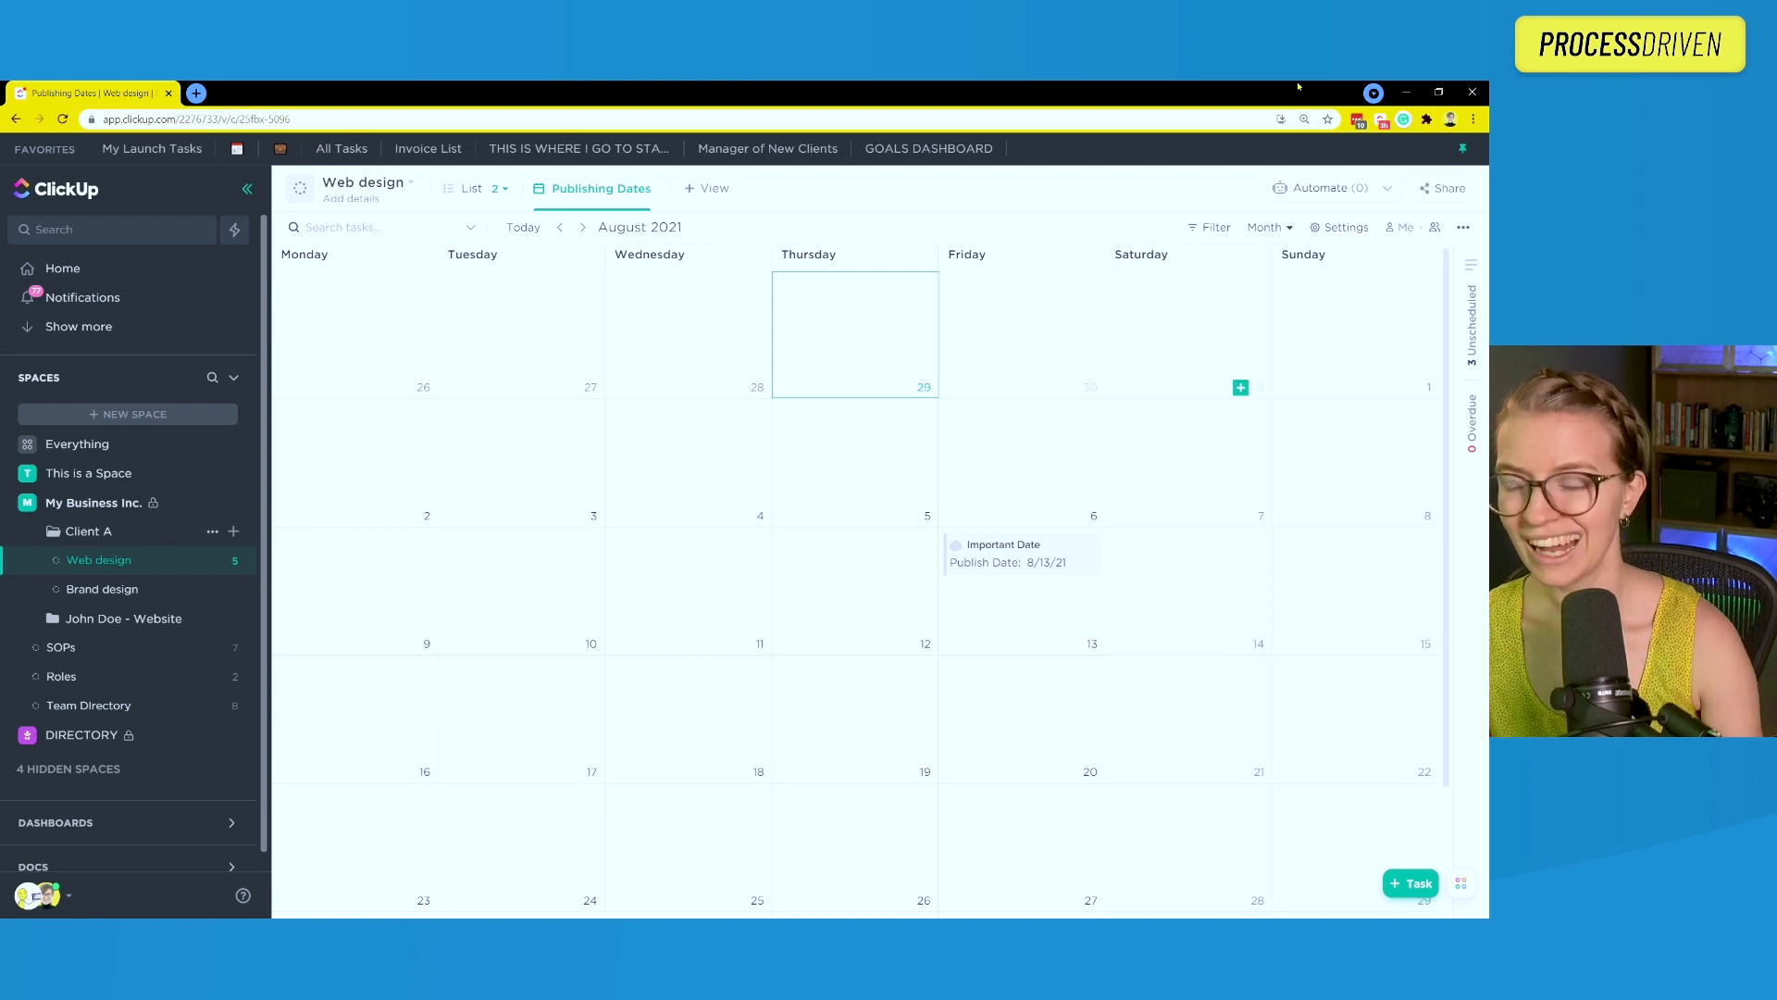
# - Move Important Date 2 to September 17 and set its publish time to 0:30
pyautogui.click(580, 229)
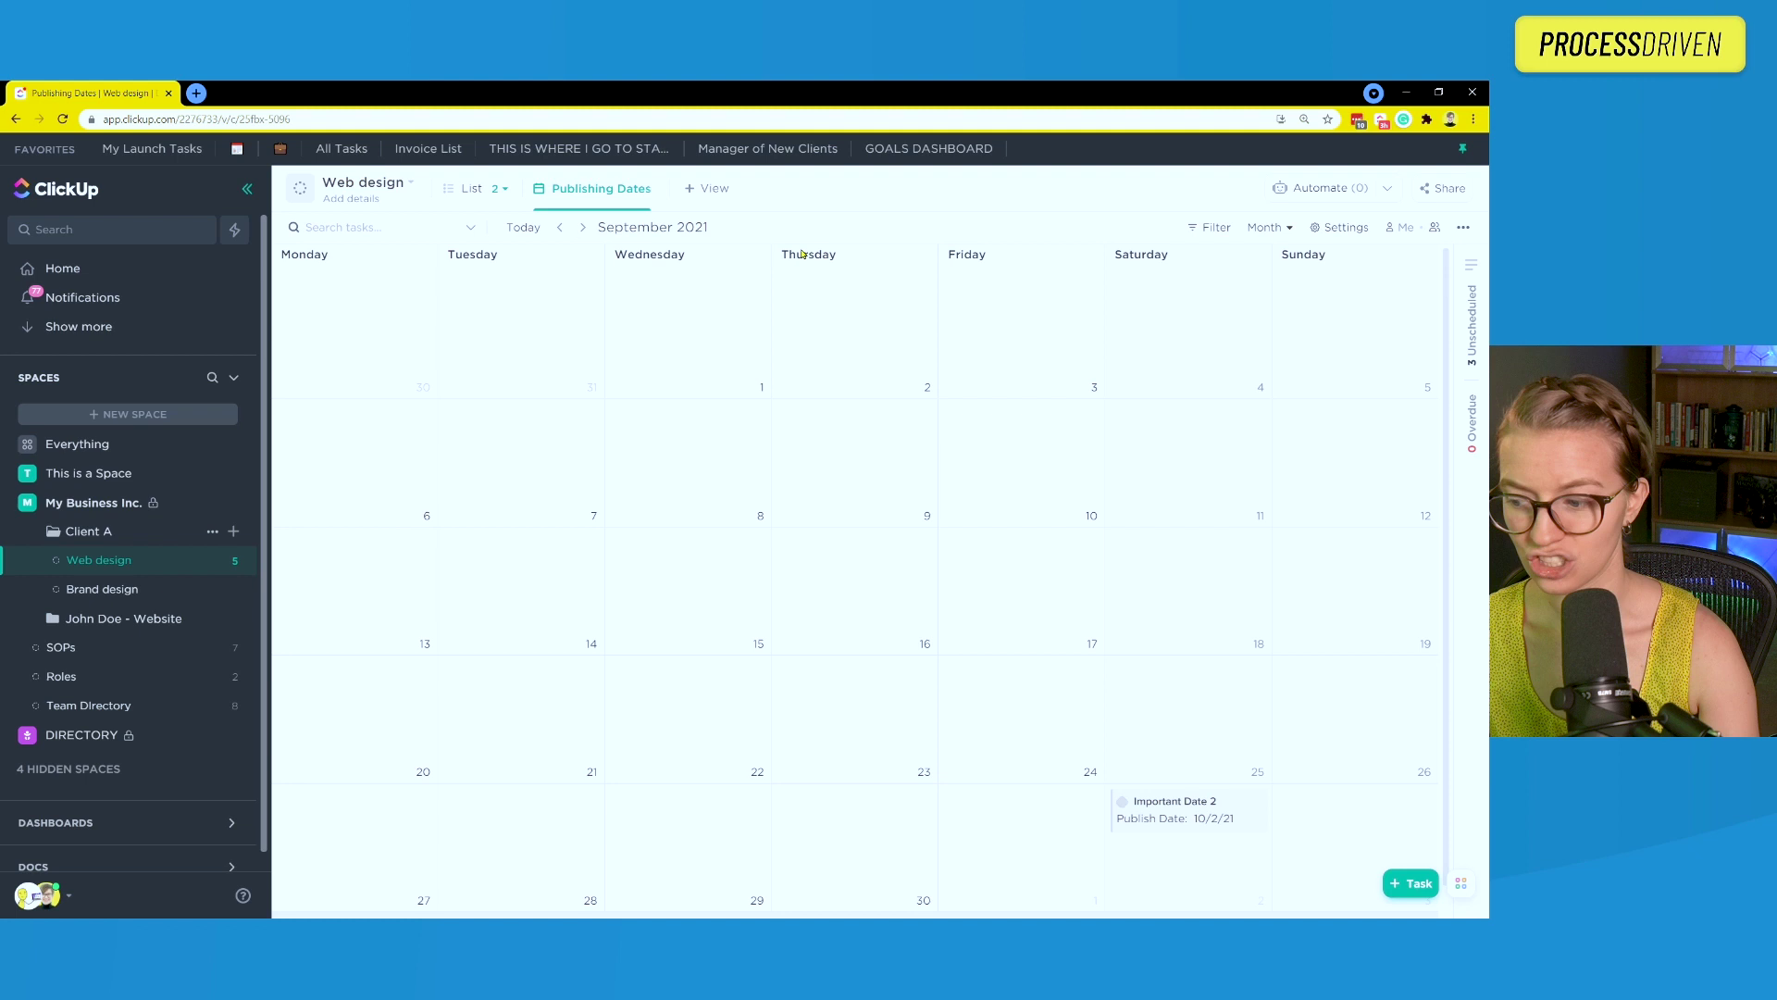
pyautogui.moveTo(1122, 803); pyautogui.dragTo(962, 555)
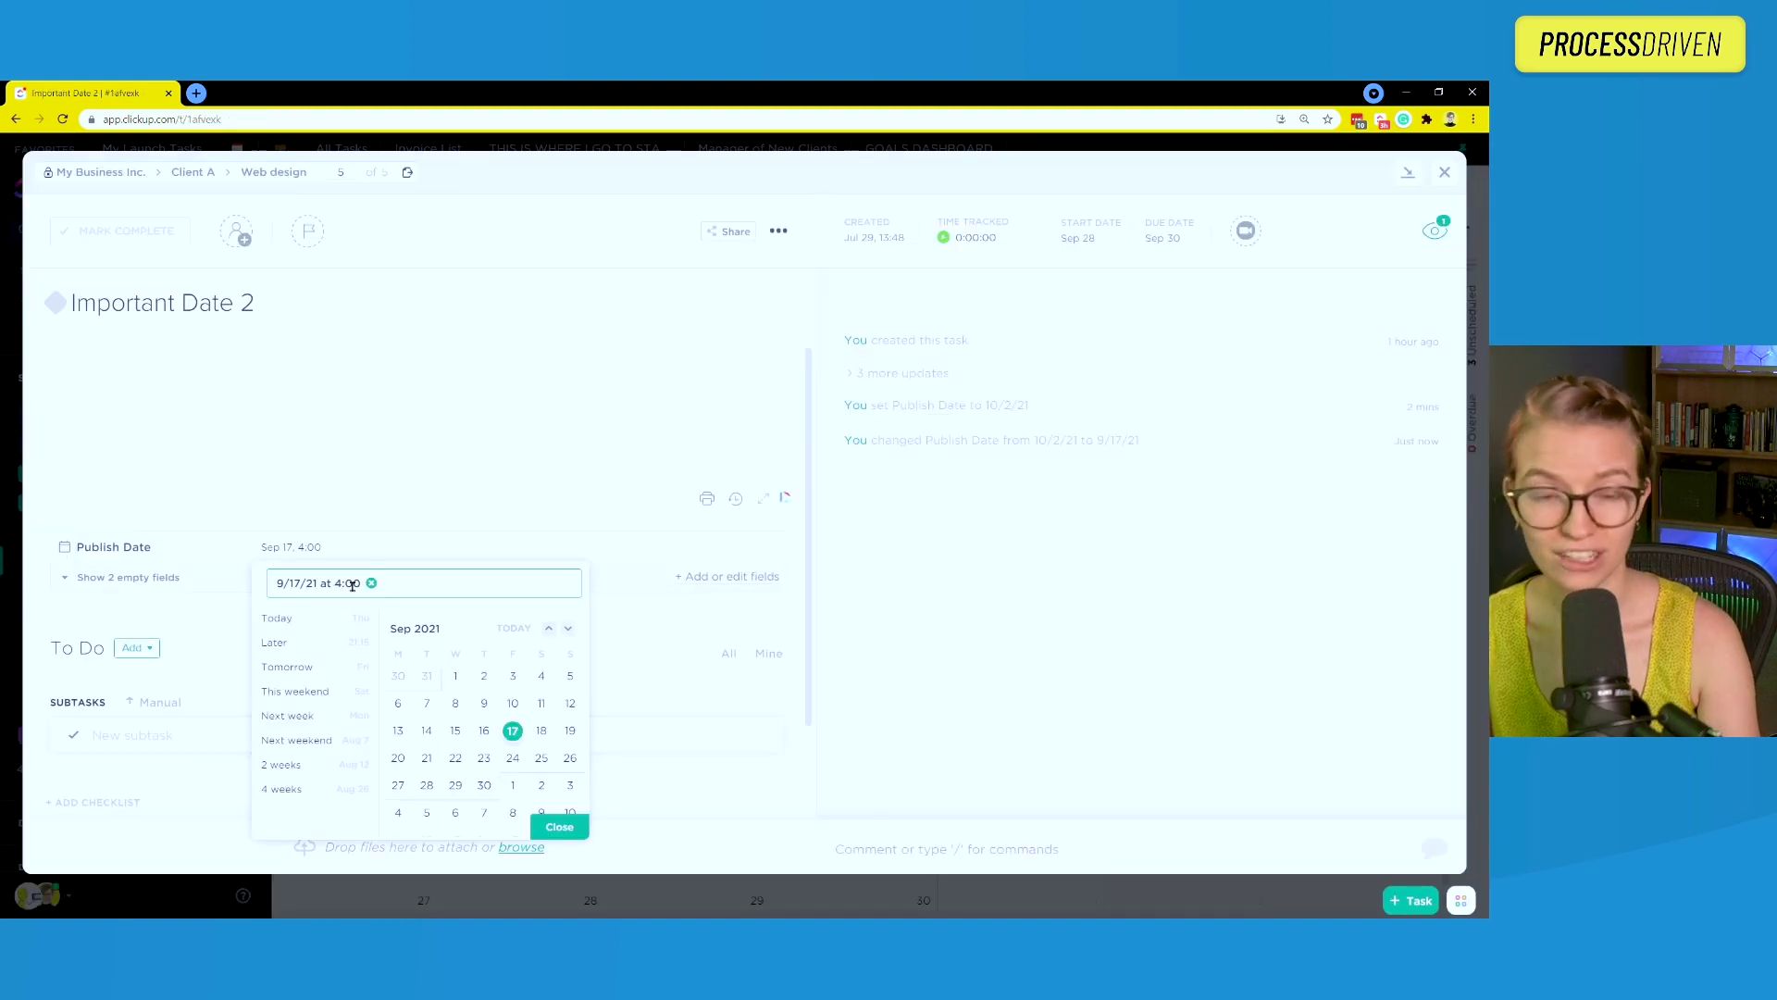
pyautogui.click(319, 588)
pyautogui.click(290, 589)
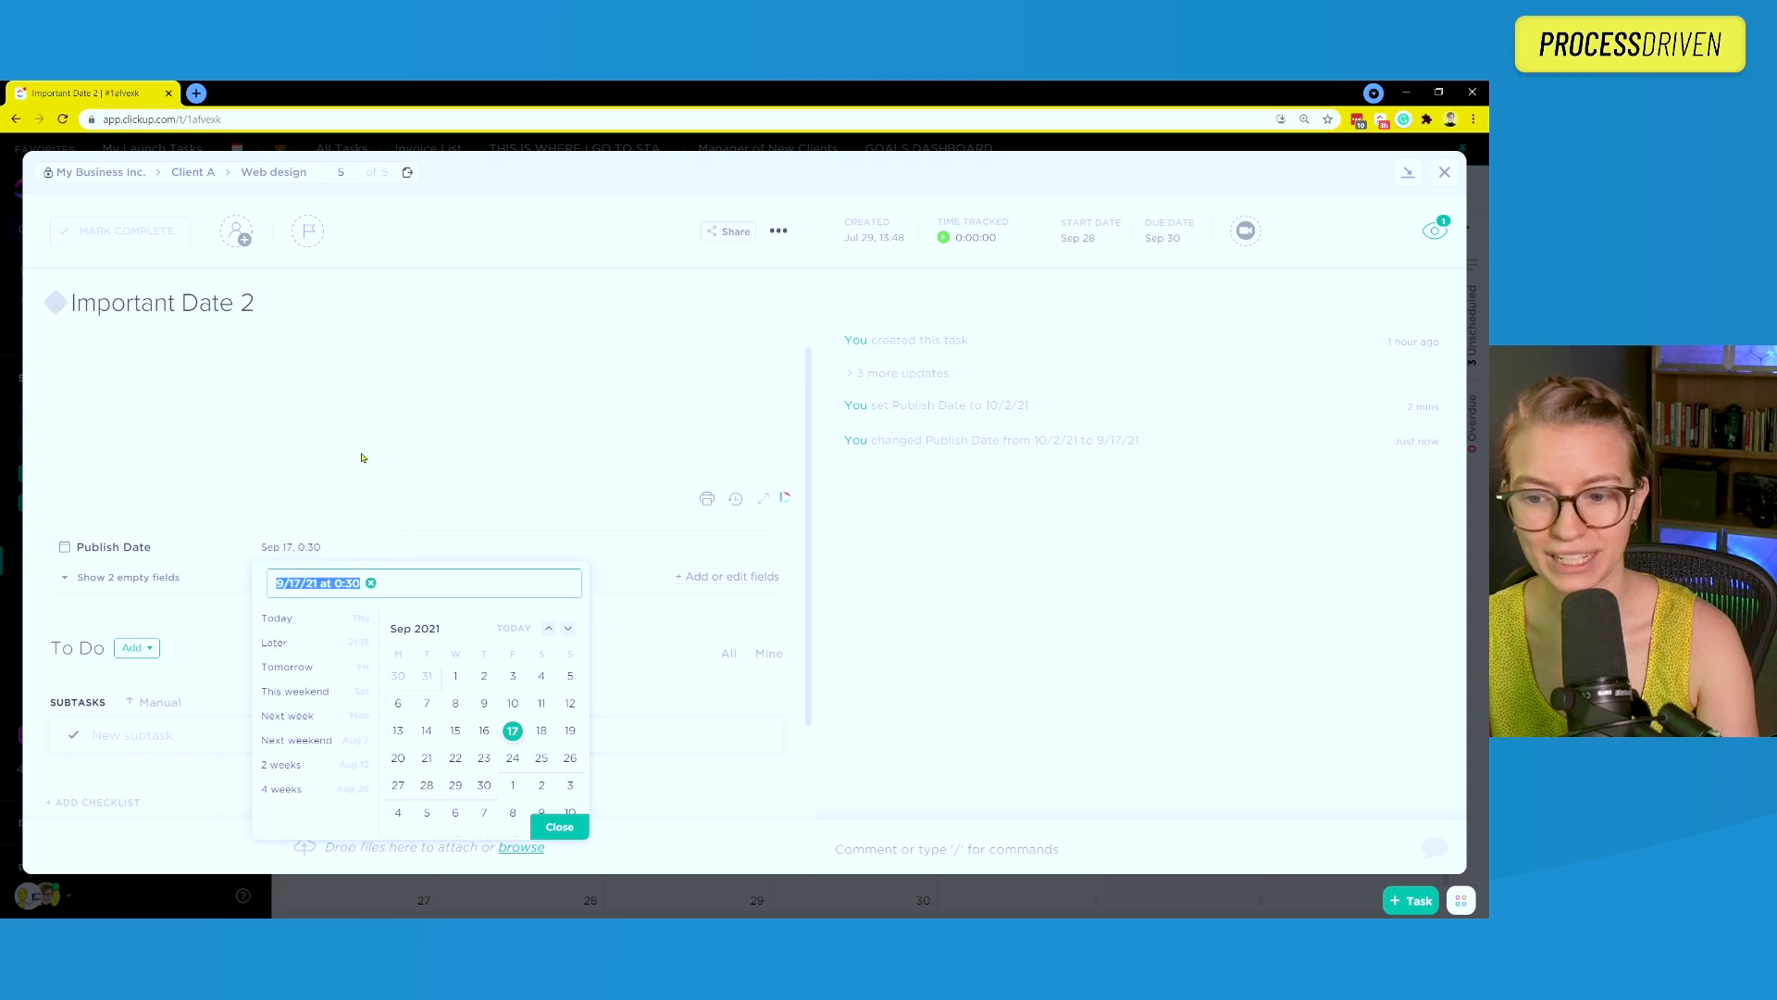
pyautogui.click(373, 469)
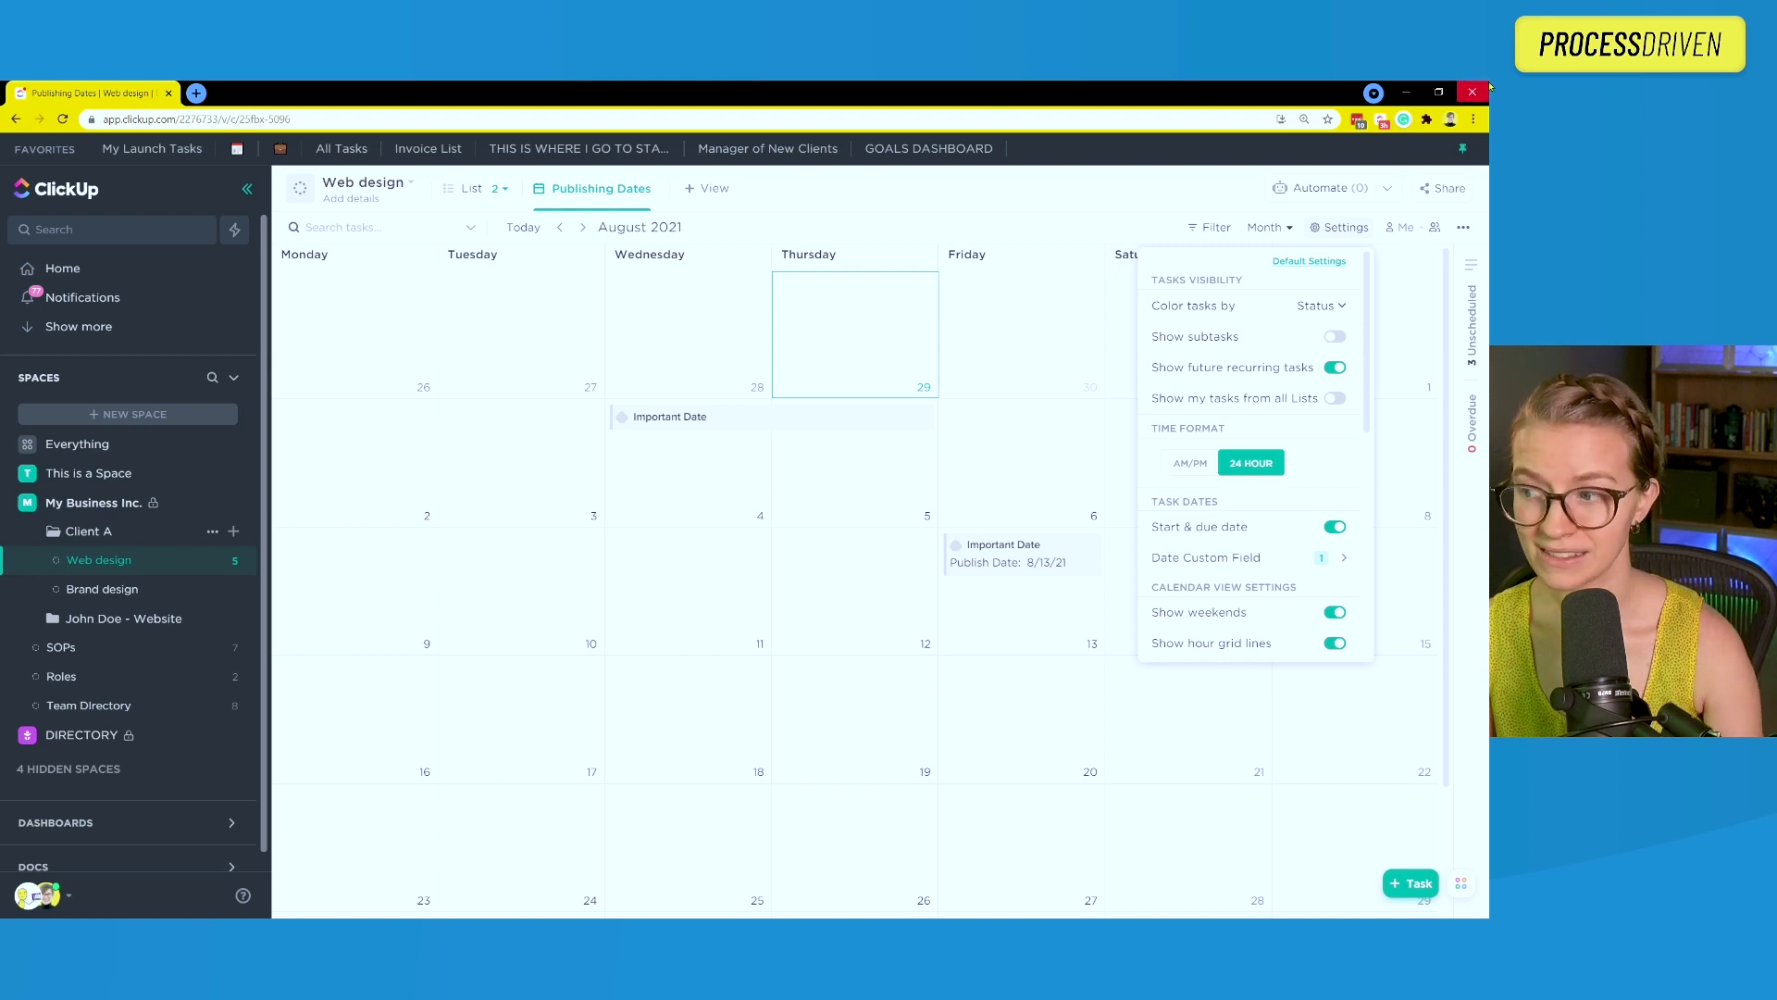
# - Keep task colours by status and show subtasks on the calendar
pyautogui.click(1314, 307)
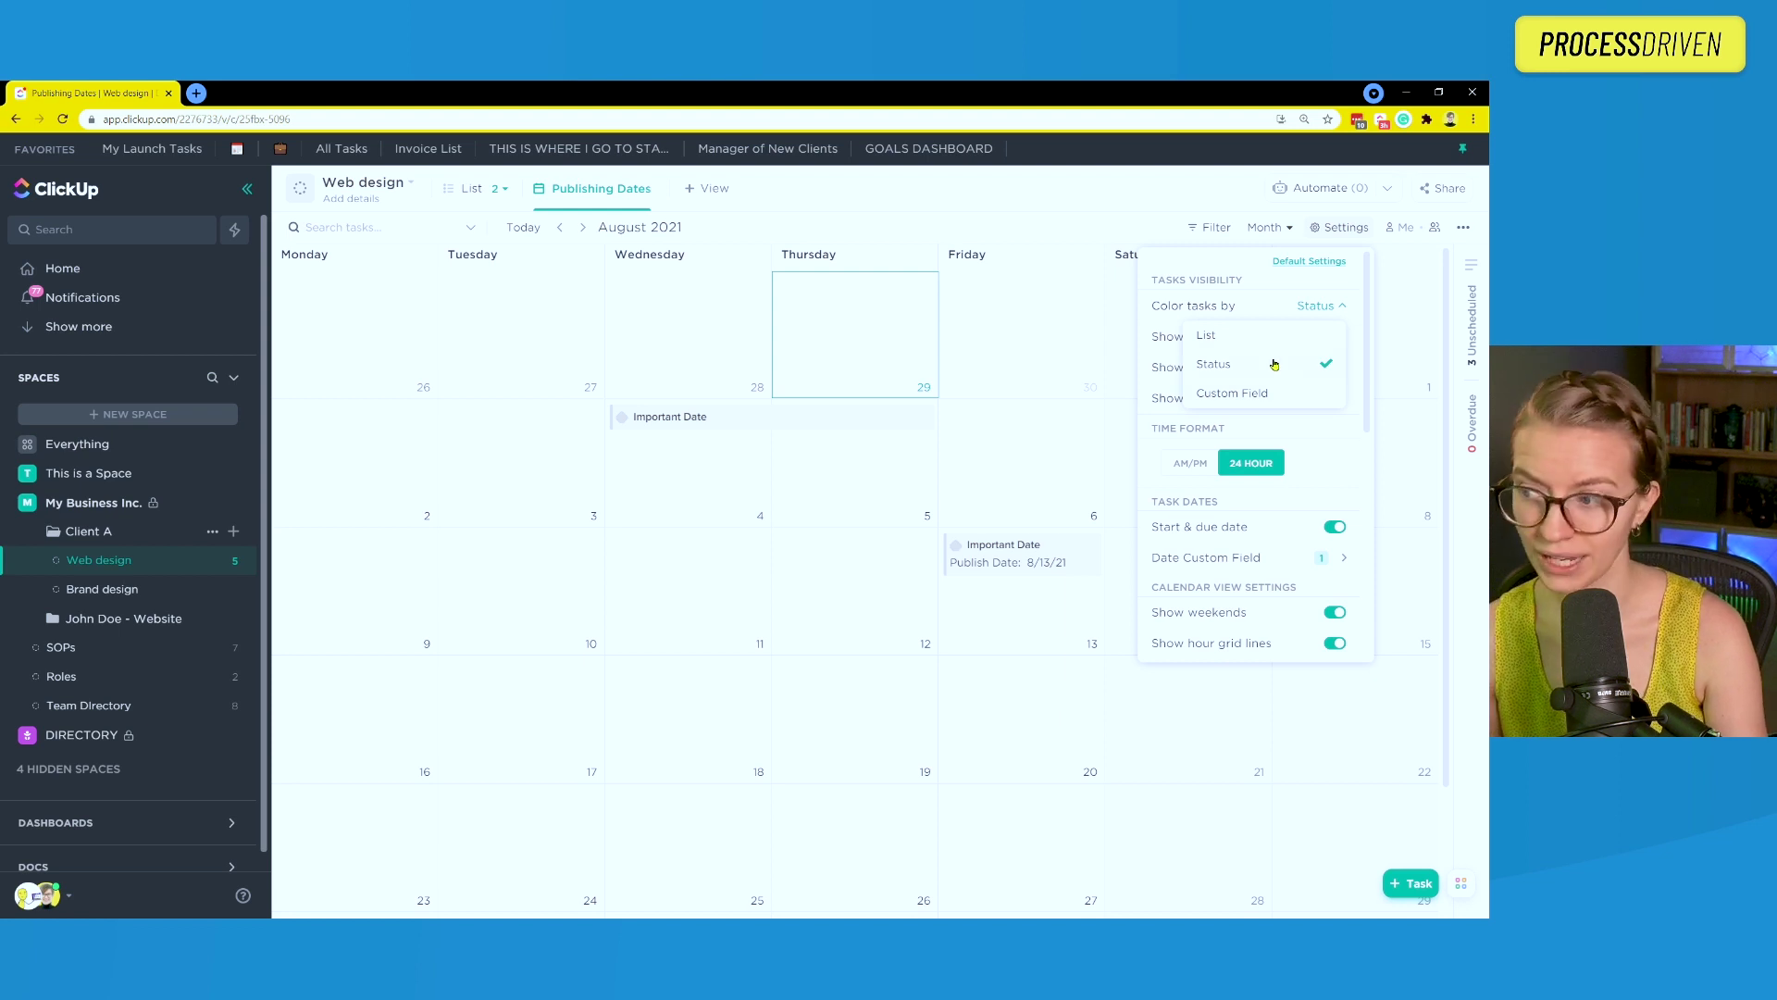
pyautogui.click(1353, 402)
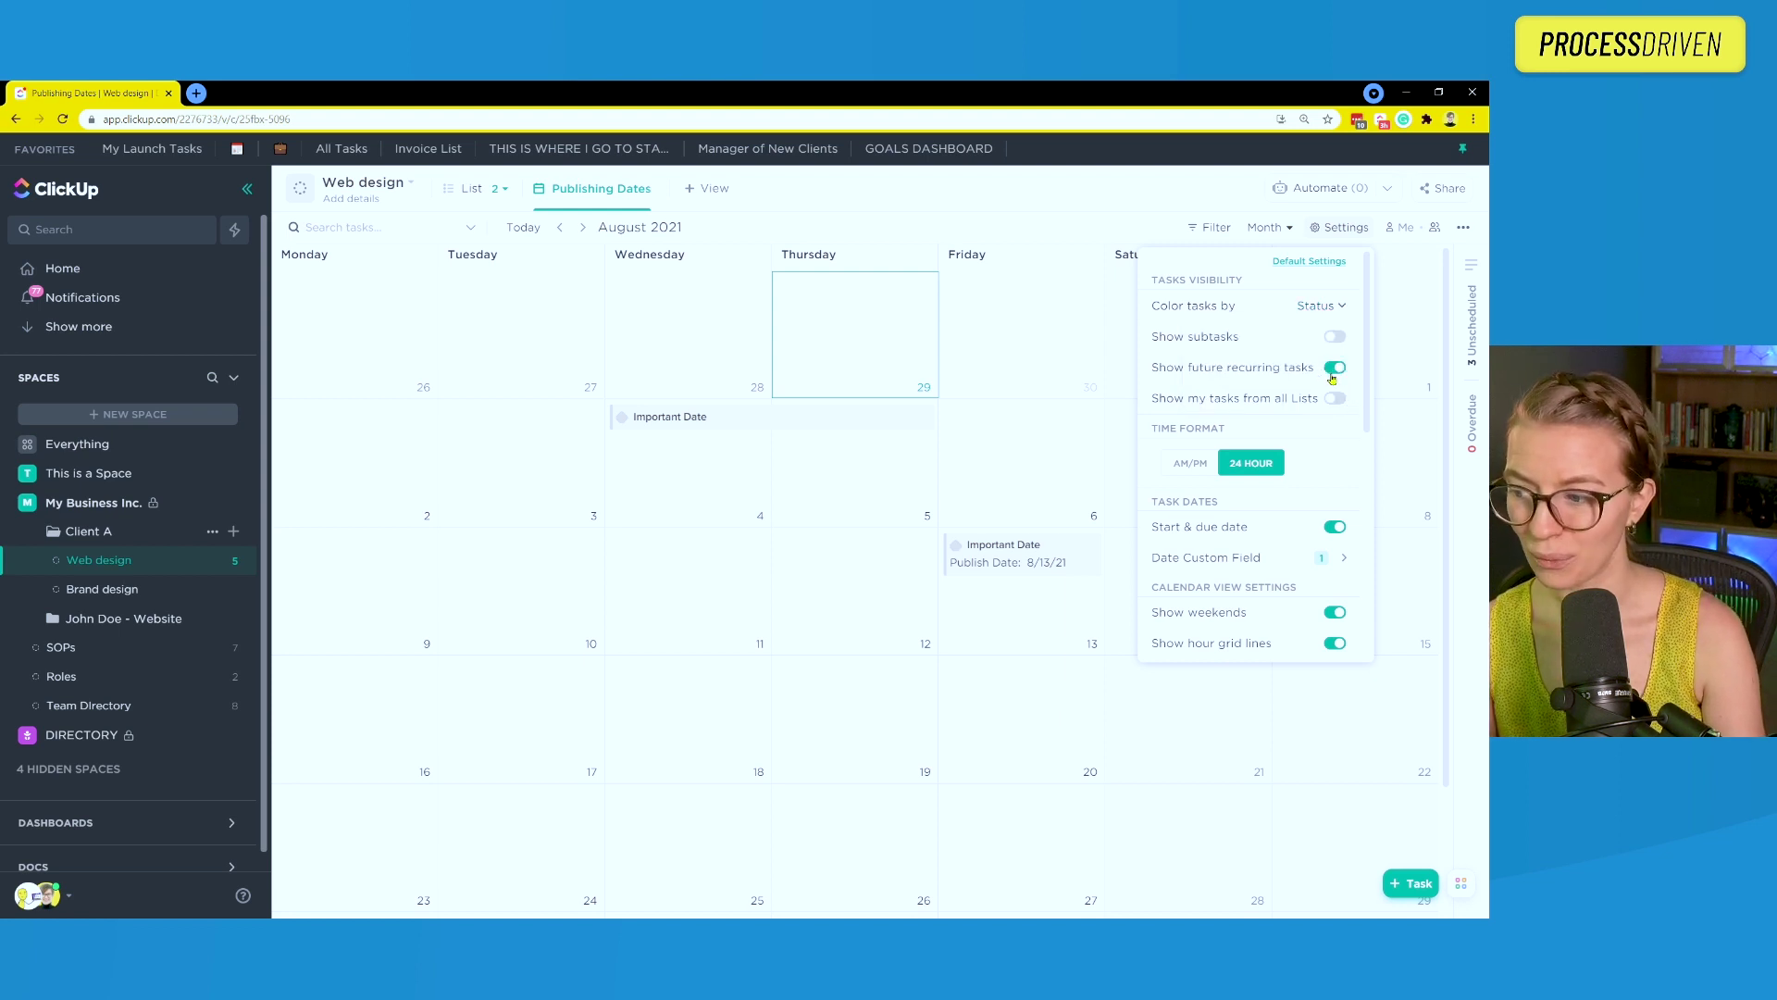
pyautogui.click(1333, 338)
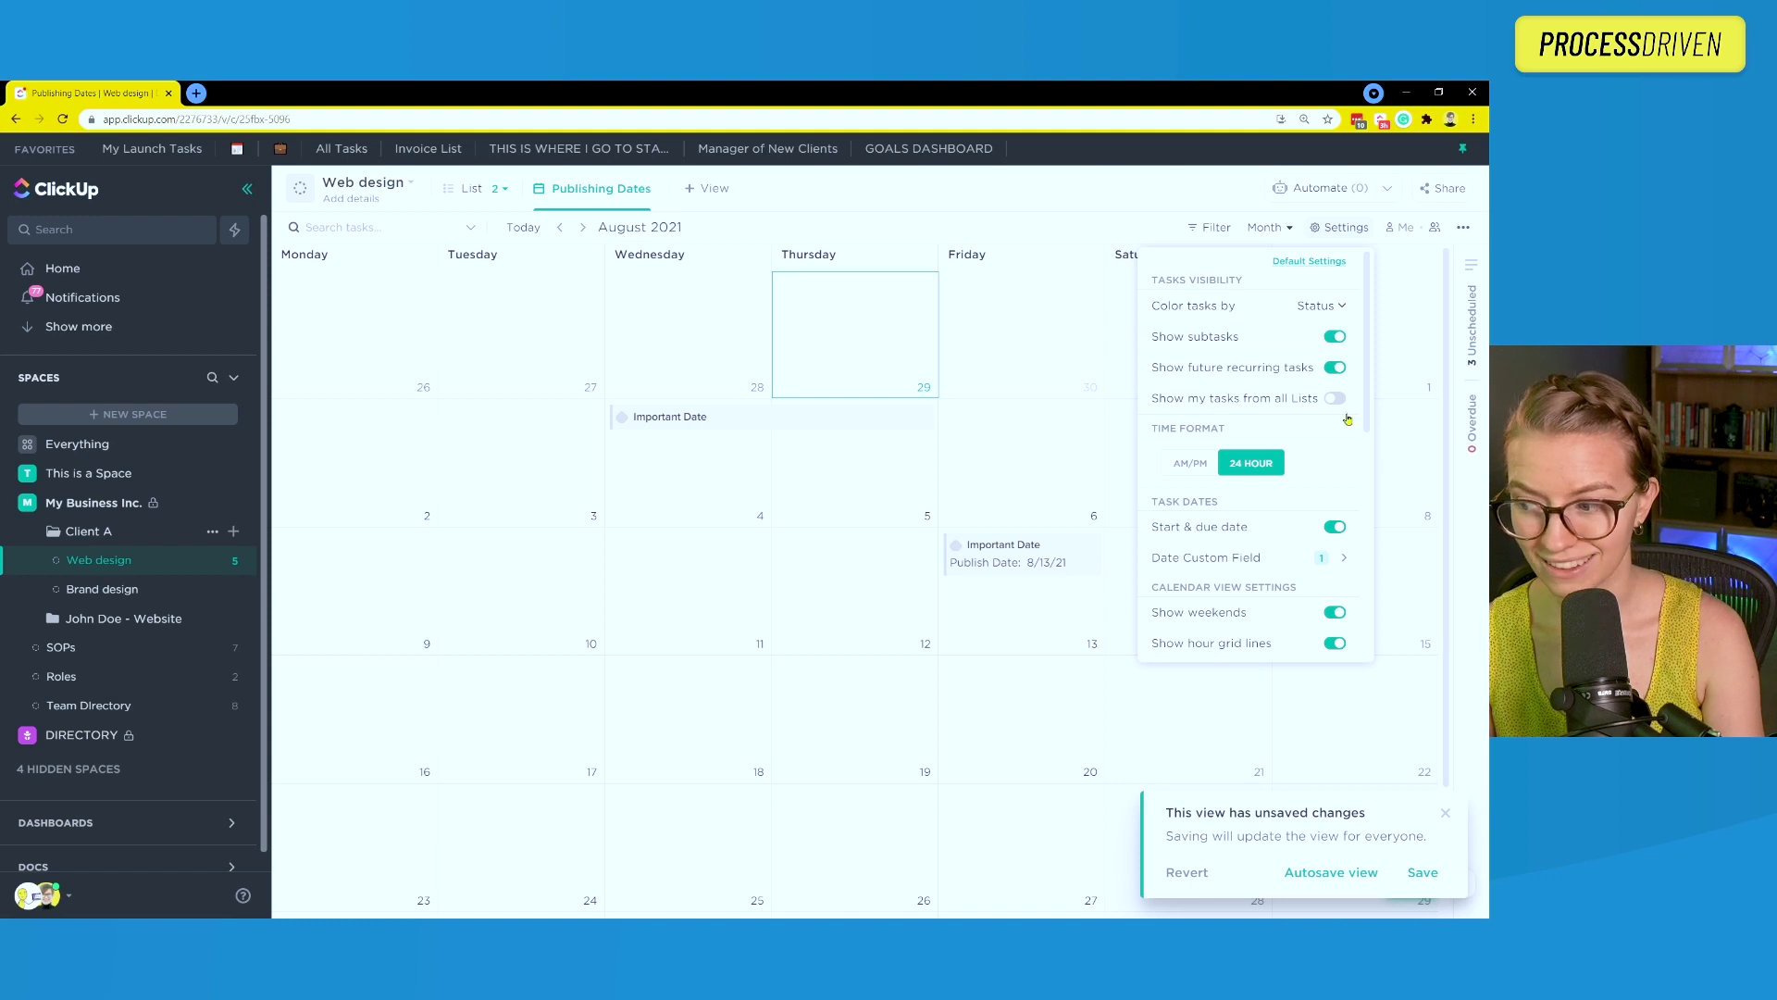
# - Show the list name and the Channels custom field on task cards
pyautogui.moveTo(1370, 425); pyautogui.dragTo(1381, 518)
pyautogui.scroll(-3, 1380, 518)
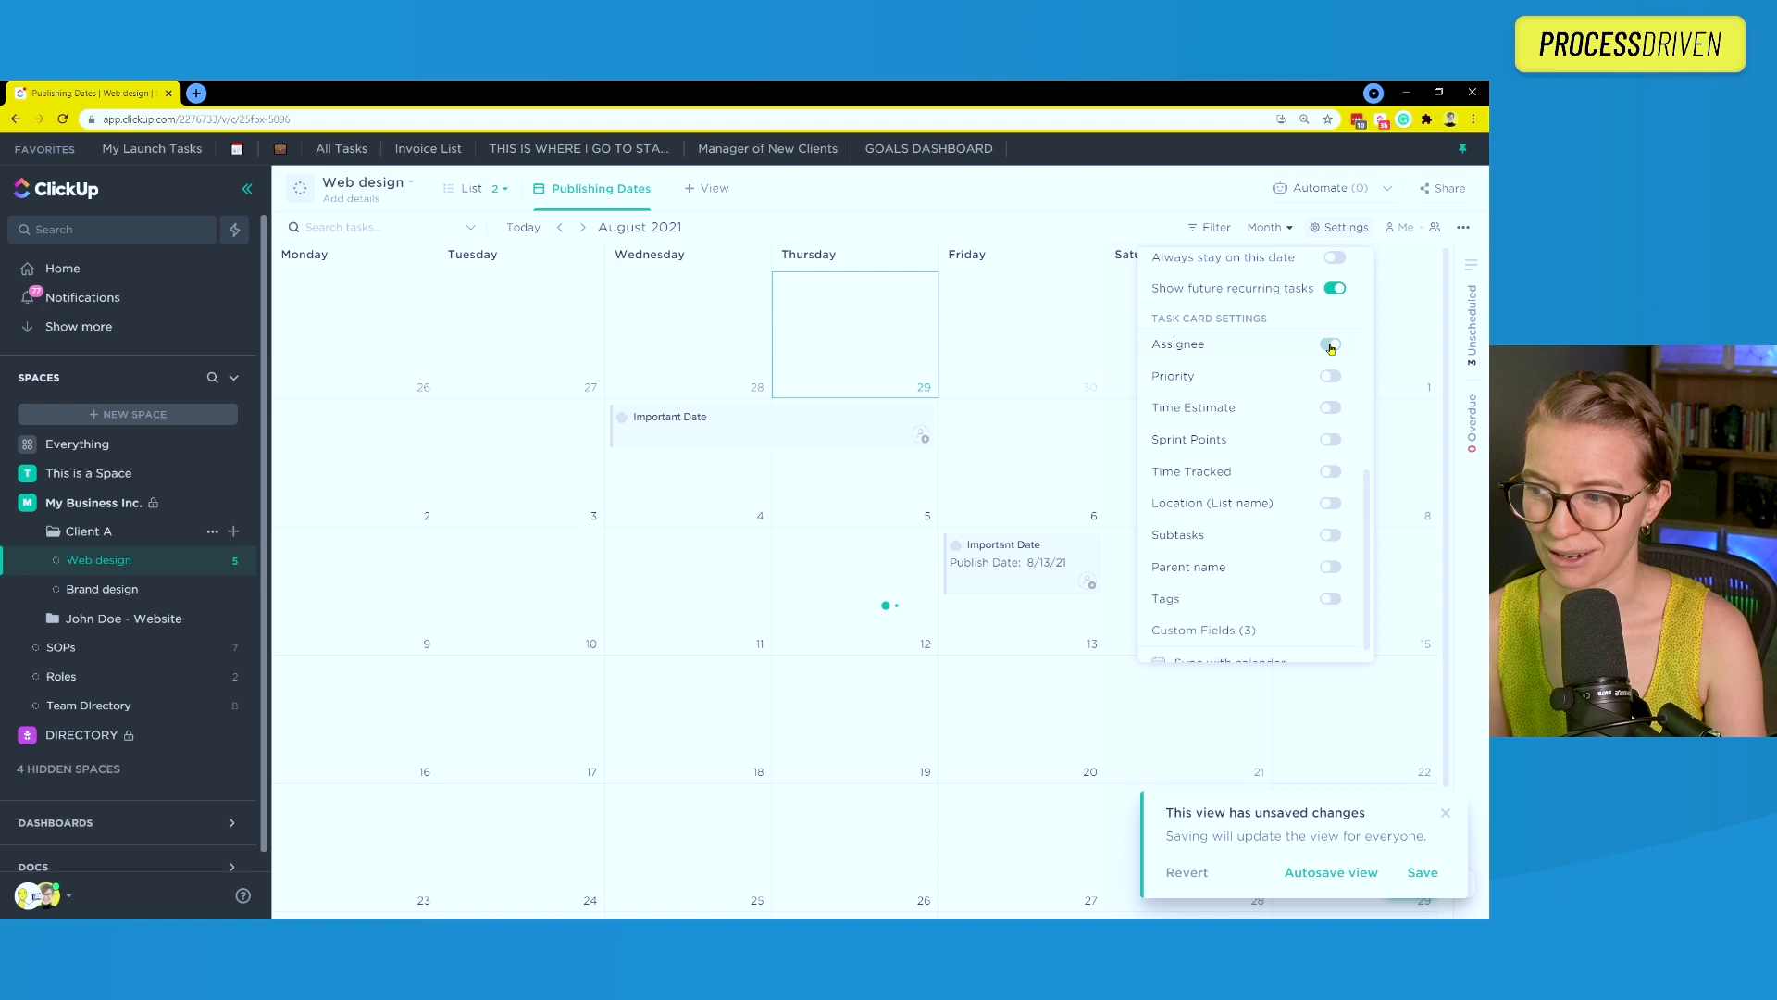
pyautogui.click(1330, 503)
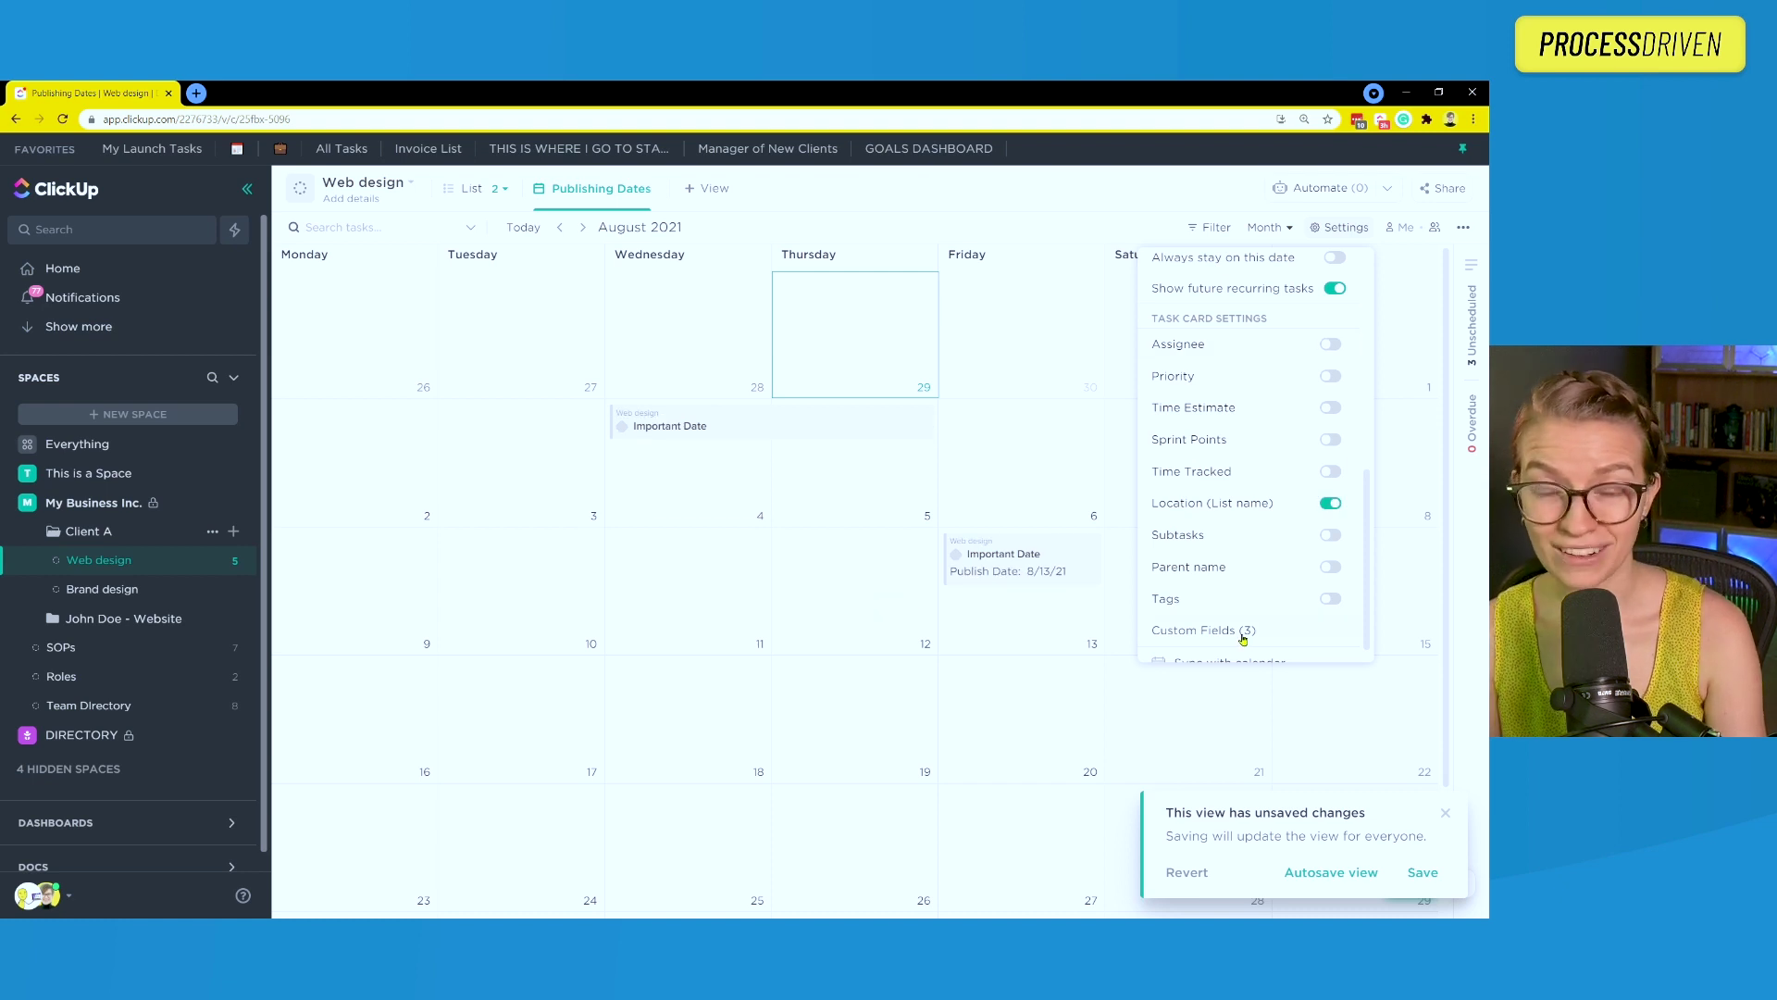
pyautogui.click(1243, 634)
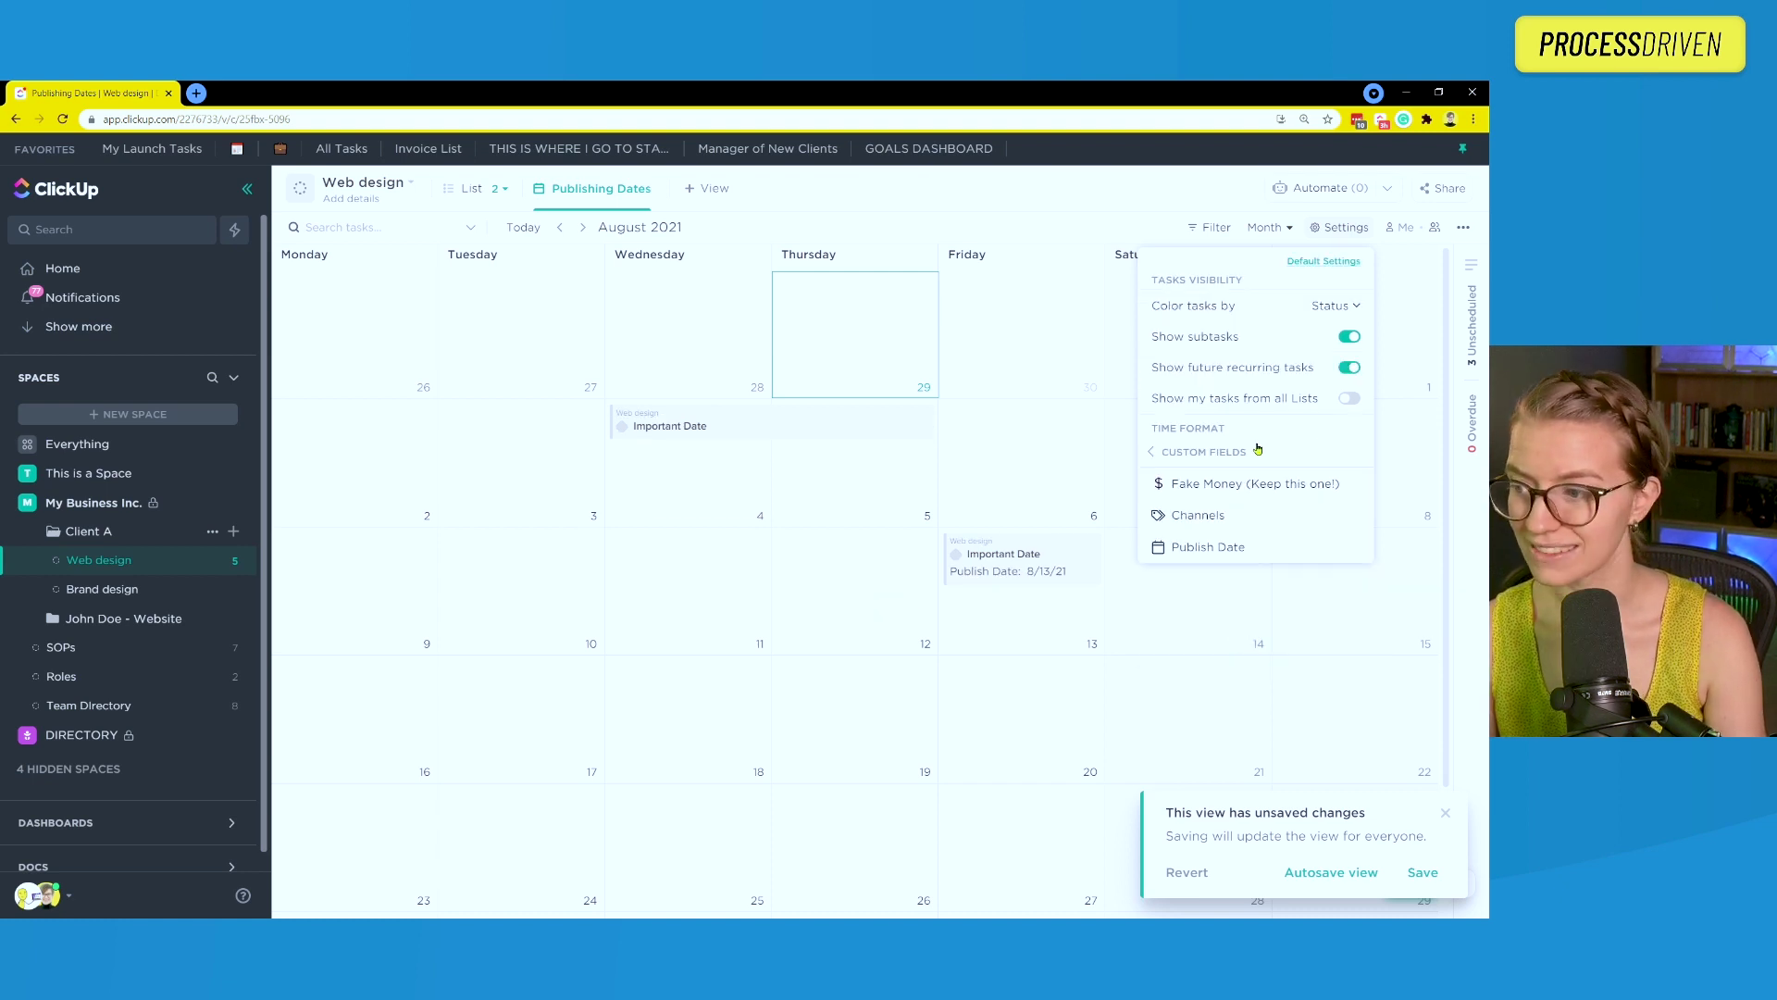
pyautogui.click(1200, 515)
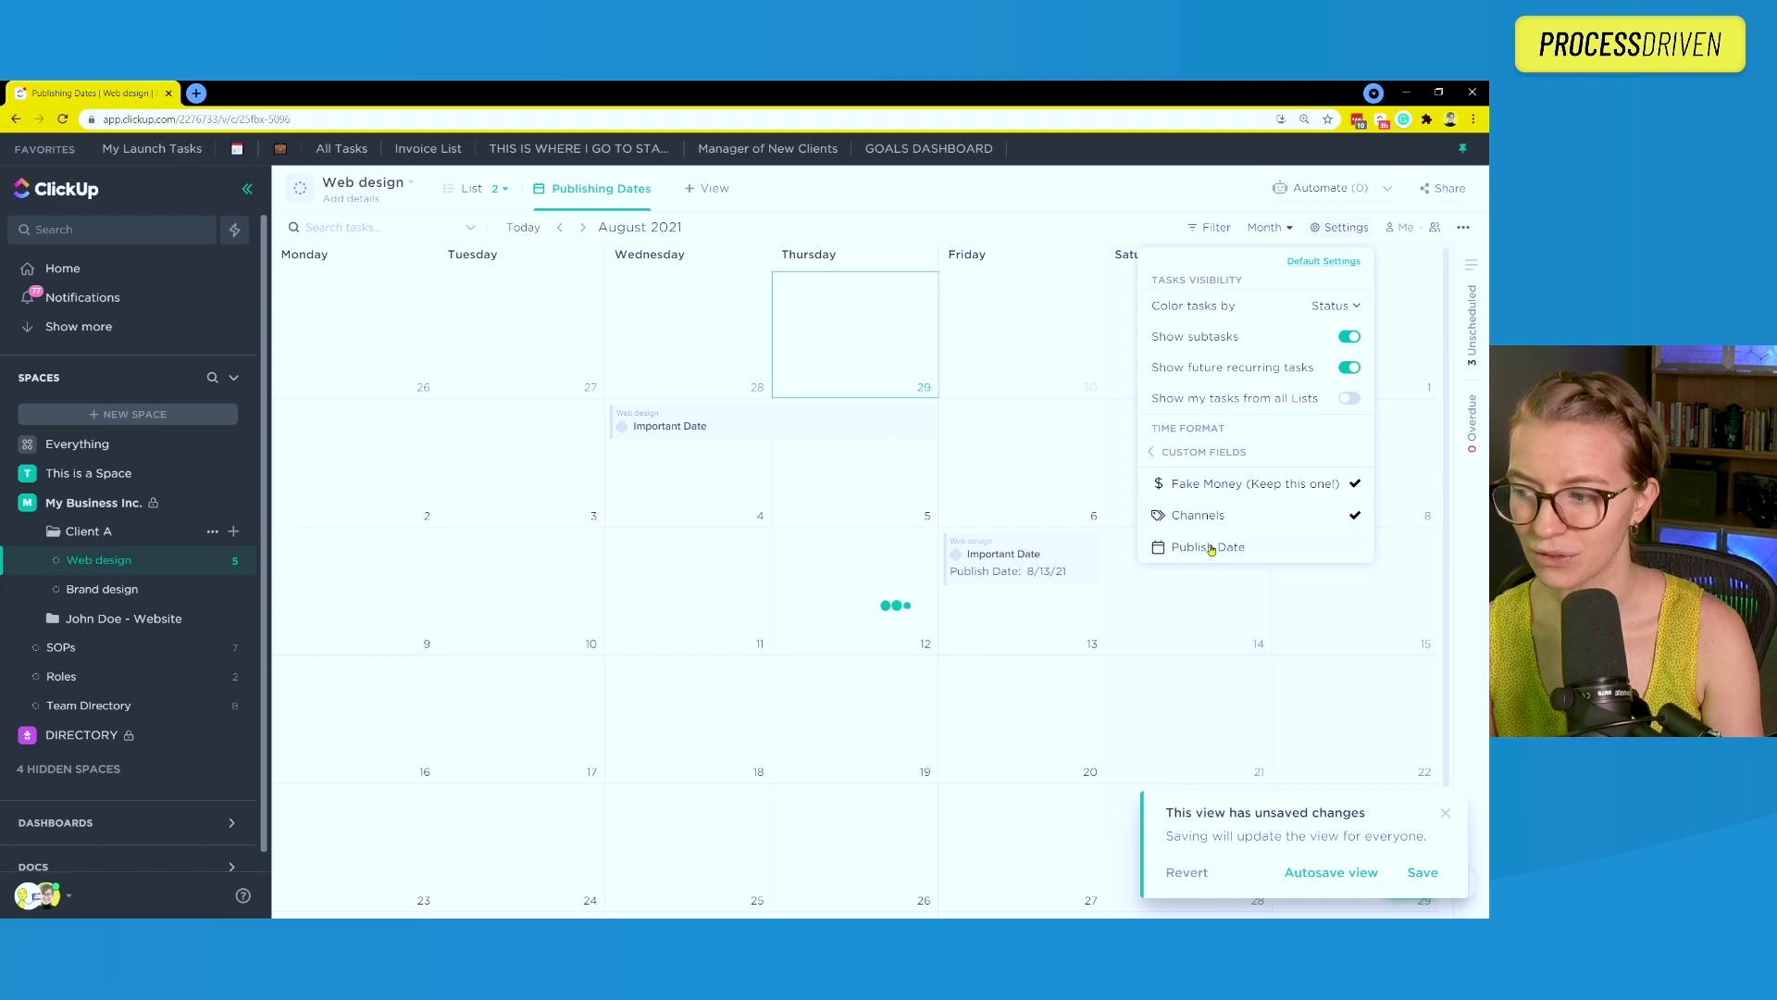